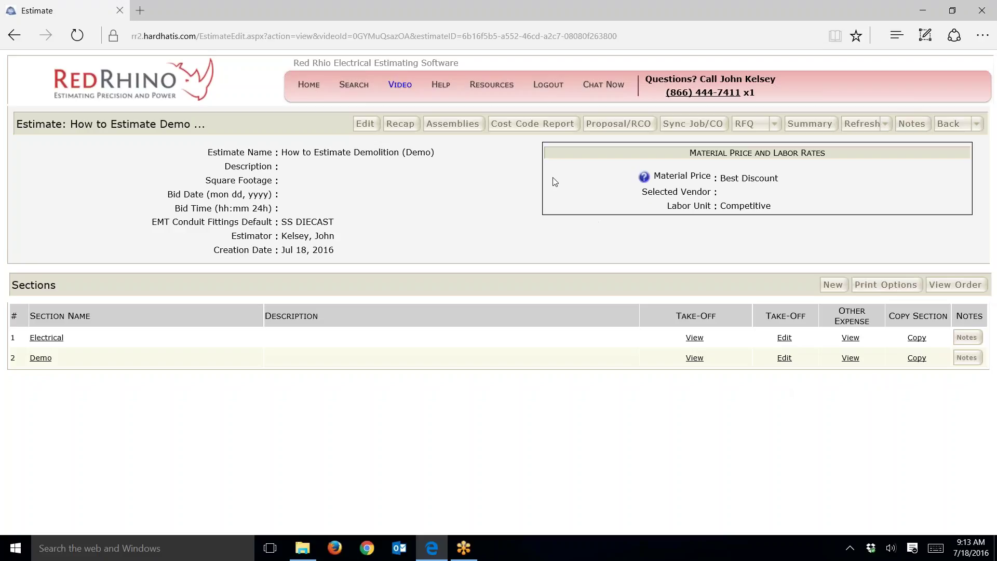
Step: Open the Demo section's take-off sheet for editing
drag(445, 158, 294, 163)
click(388, 172)
click(783, 363)
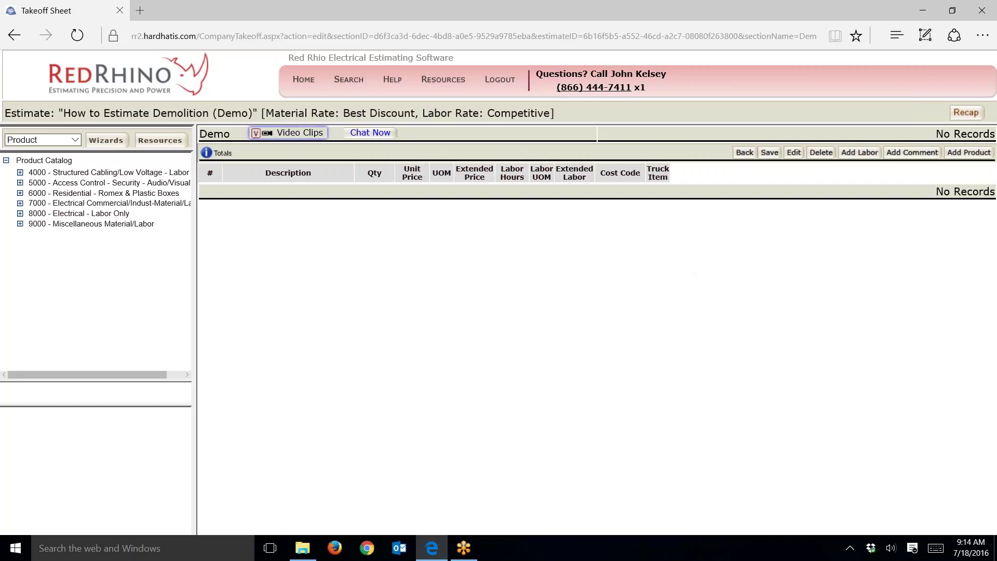
Step: Add a labor line described as DEMO 10 LIGHT FIXTURES with a quantity of 10
click(859, 155)
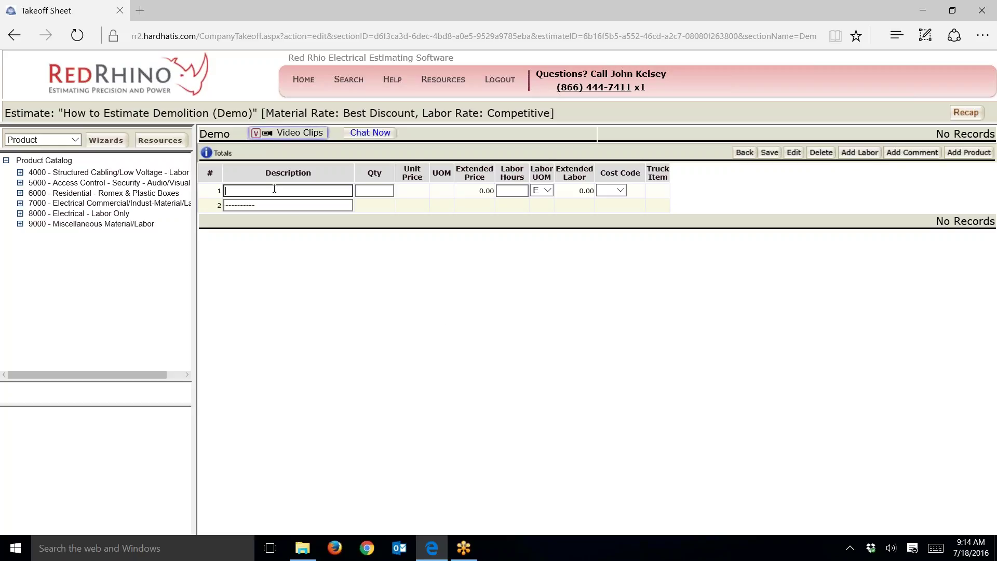
text(DEMO)
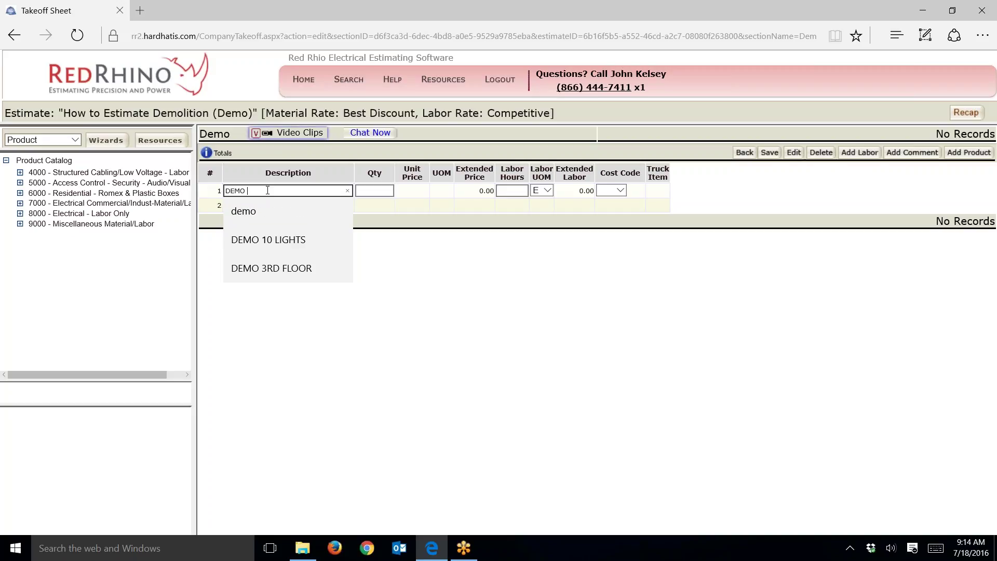
text(10 LI)
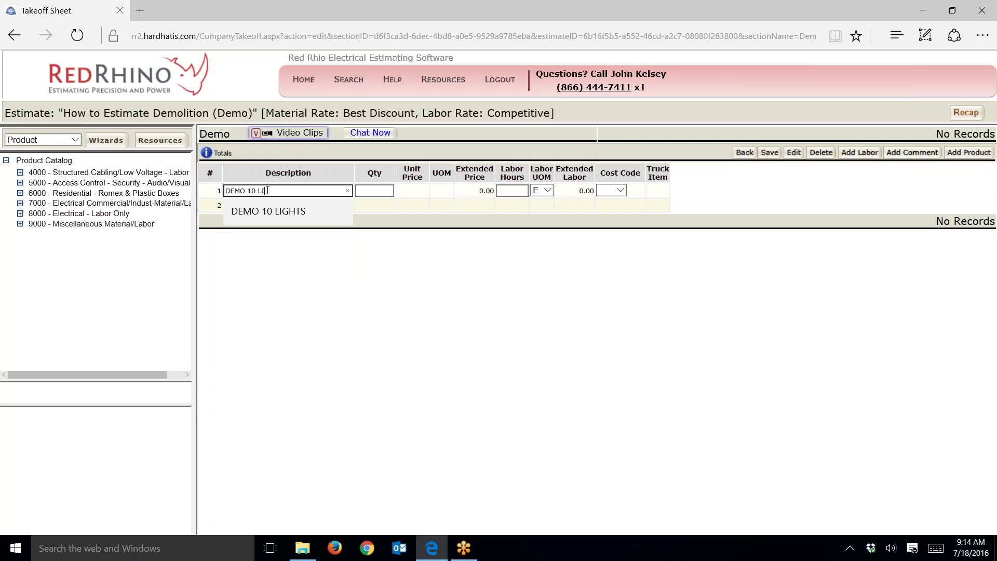
text(GHT FIXTURES)
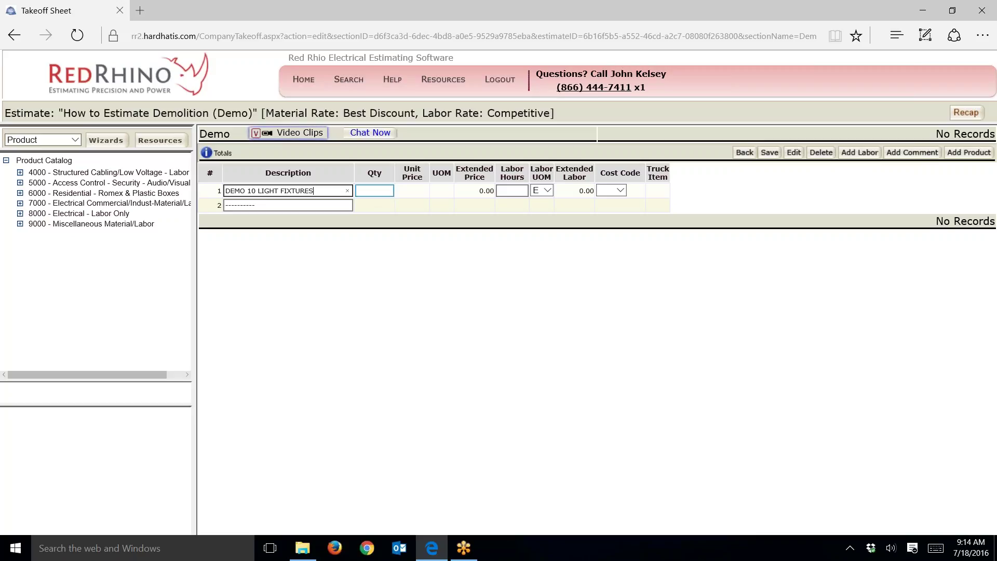
click(369, 191)
text(10)
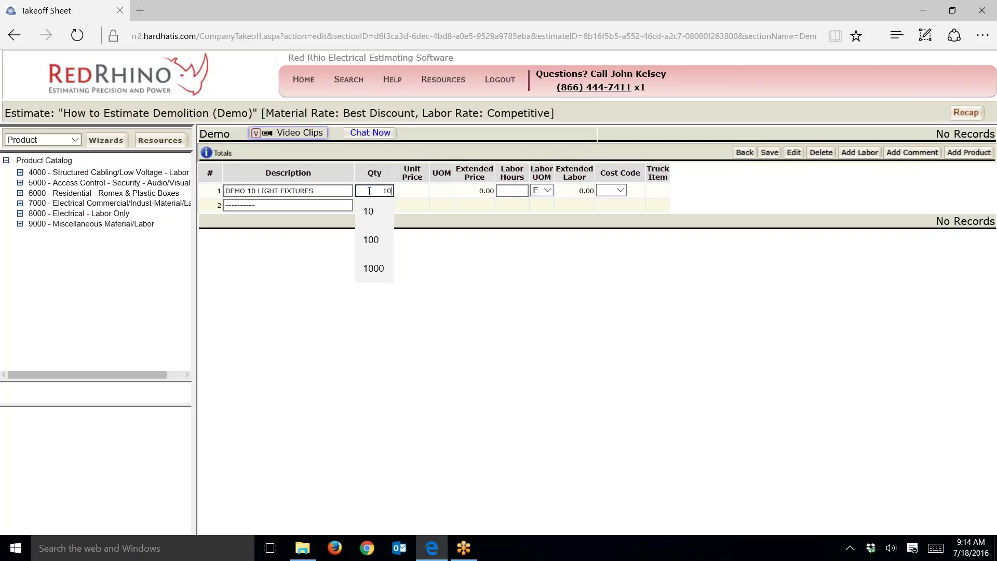
Step: Set the light fixture demolition line's labor hours to .25 and save the take-off
click(508, 190)
text(.)
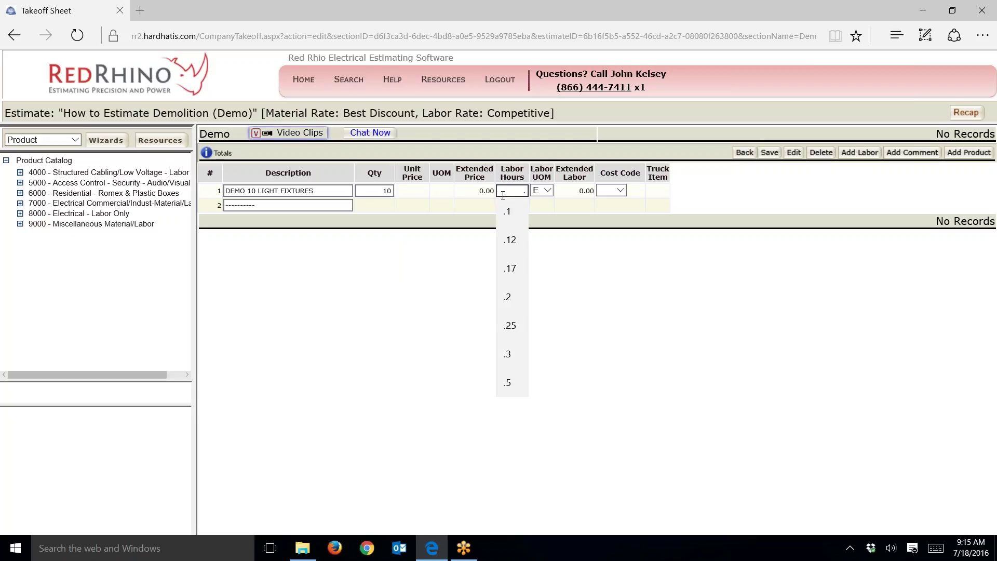
text(25)
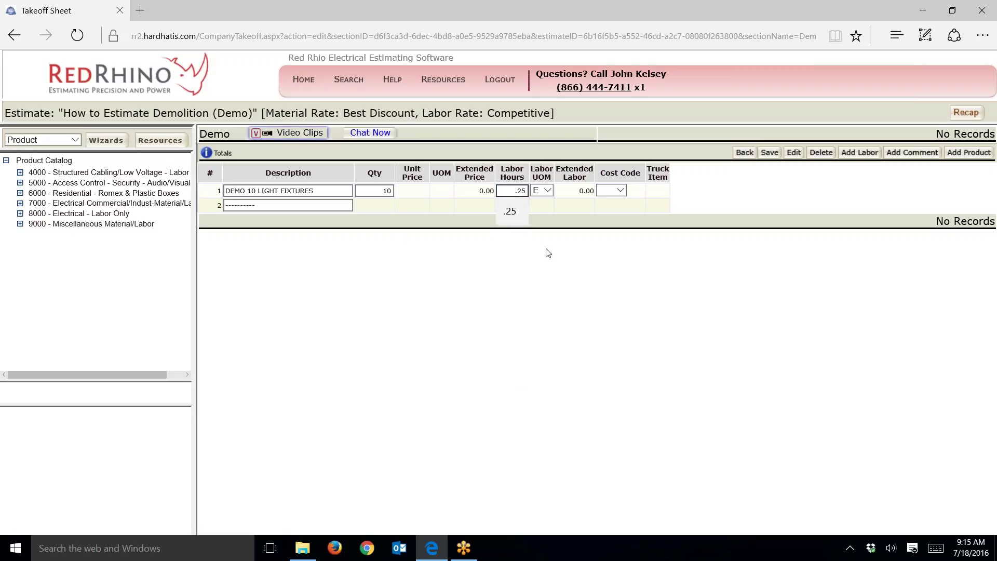
click(581, 273)
click(377, 190)
click(769, 152)
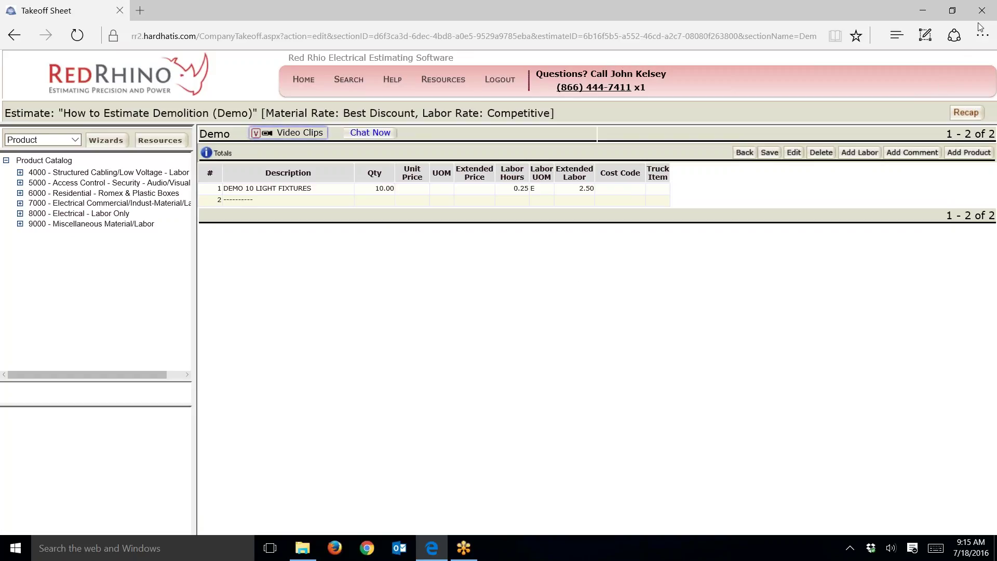
Step: Add a labor line described as DEMO with quantity 2 and 8 labor hours, and save the take-off
click(862, 153)
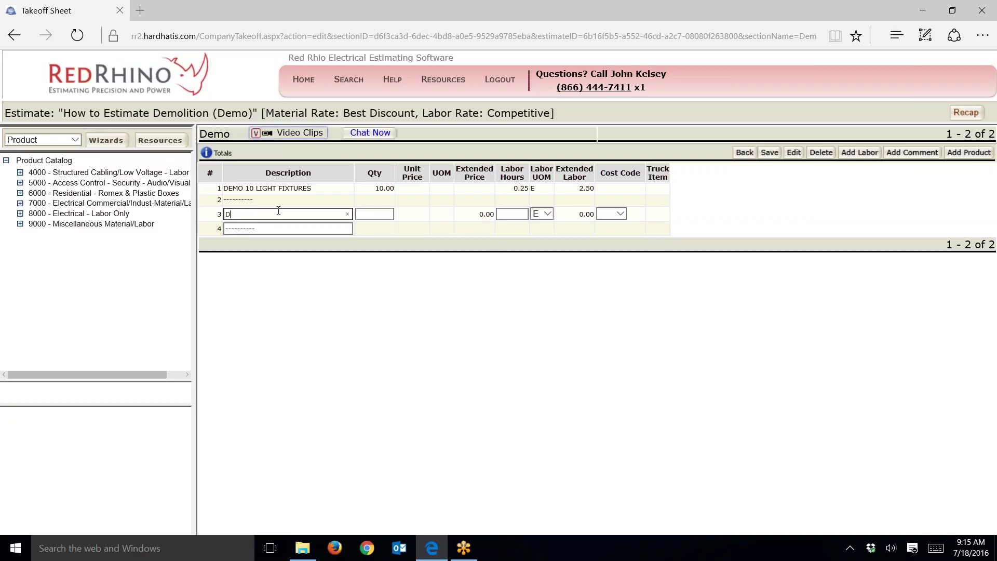
text(EMO)
key(Tab)
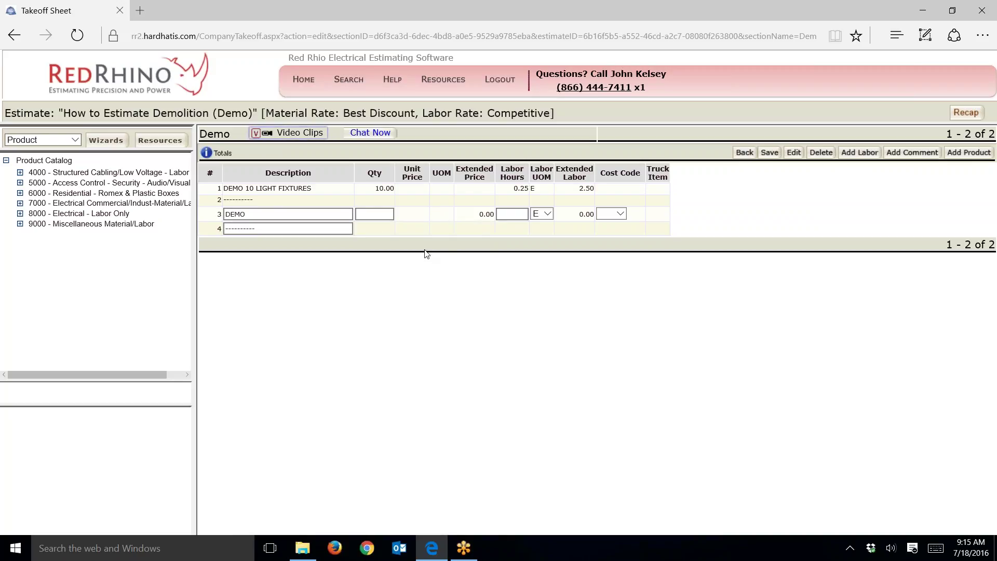
text(2)
click(539, 338)
key(Tab)
text(8)
click(380, 213)
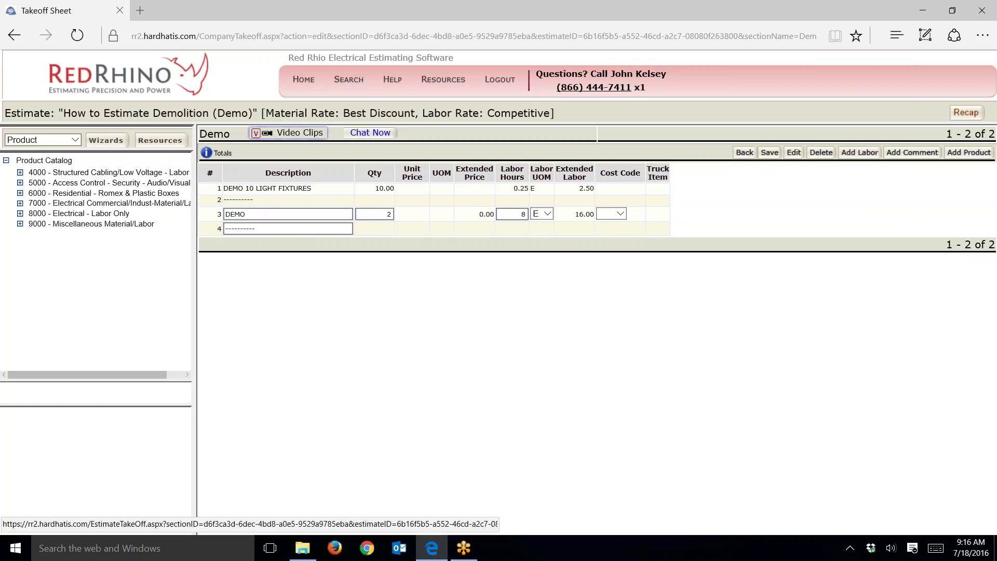
click(769, 152)
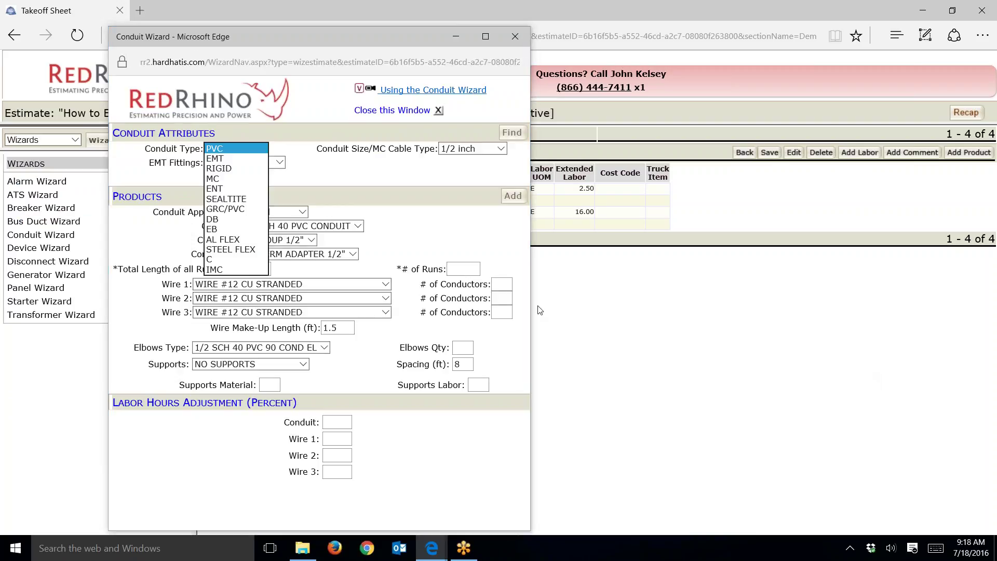
Step: Reopen the Conduit Wizard and find the products for EMT conduit in the 3 inch size
click(515, 36)
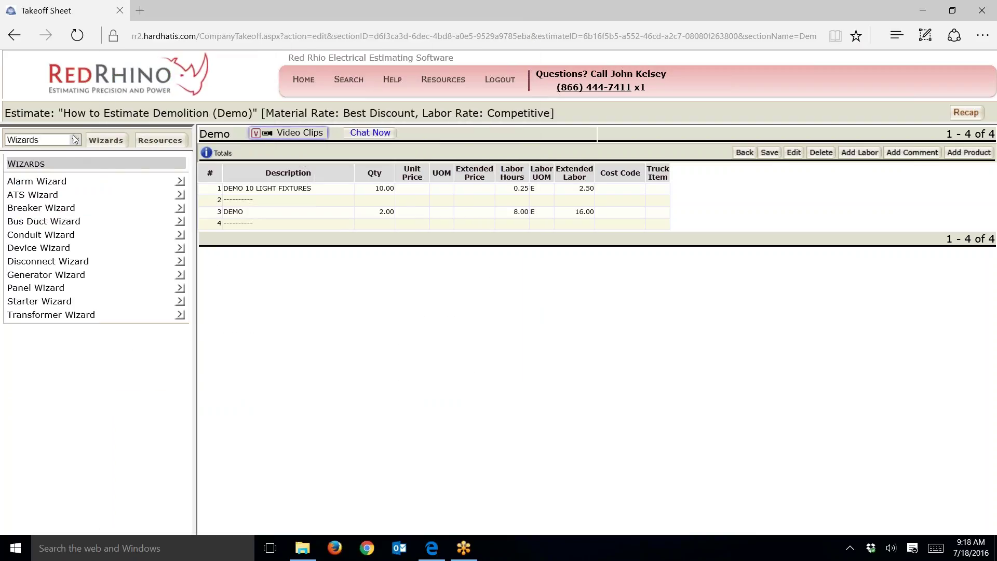
click(104, 146)
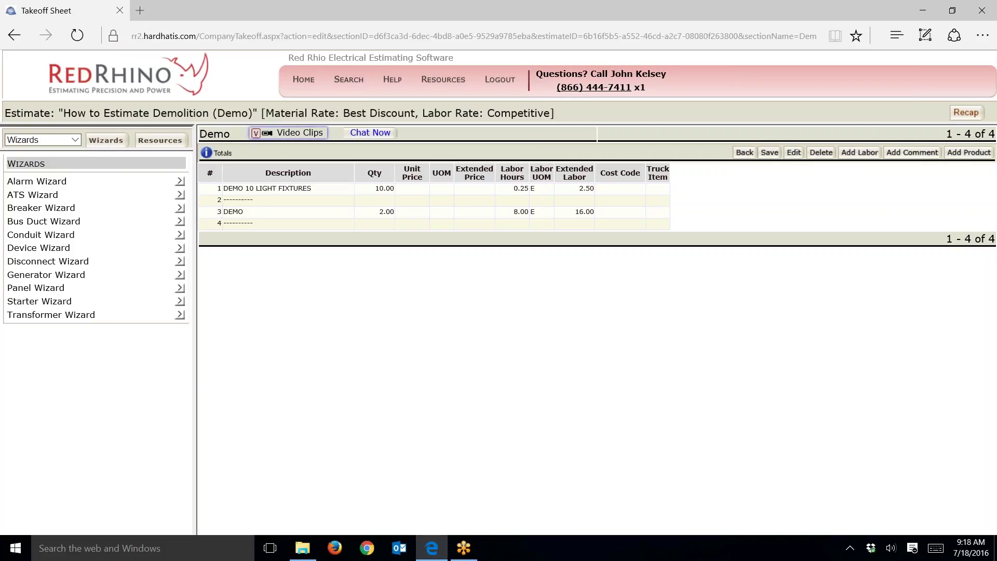
click(180, 235)
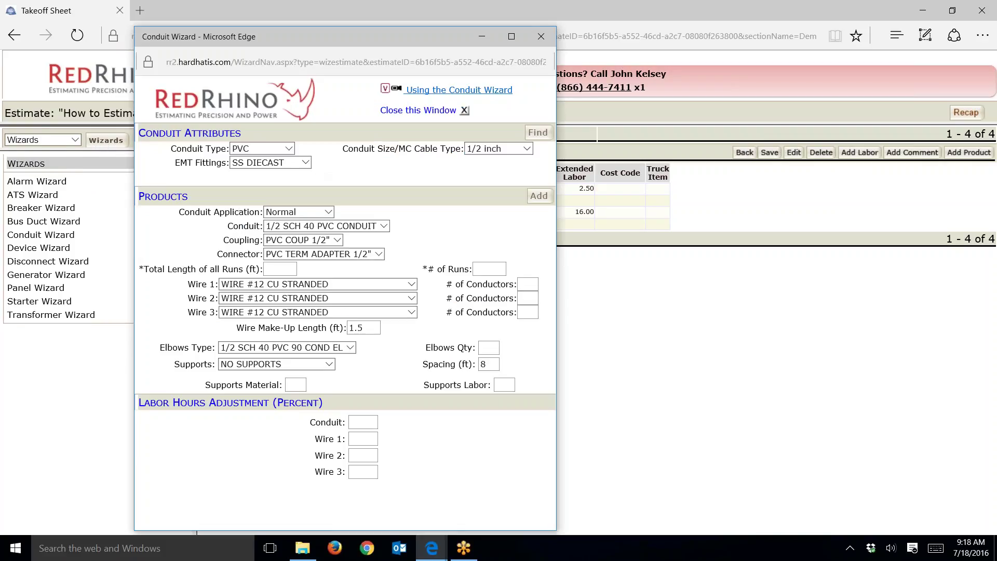
drag(378, 35, 379, 20)
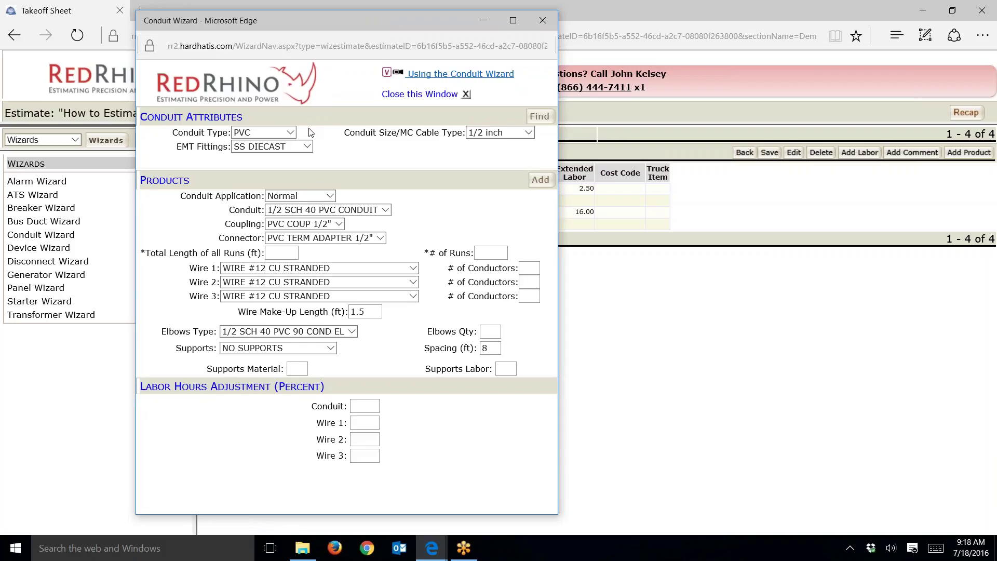
click(291, 136)
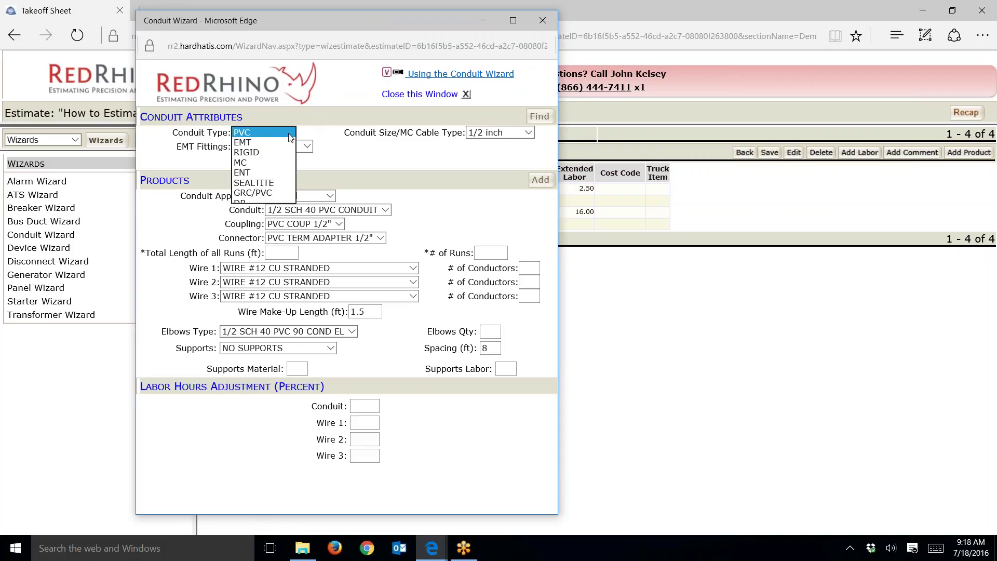
click(287, 142)
click(528, 132)
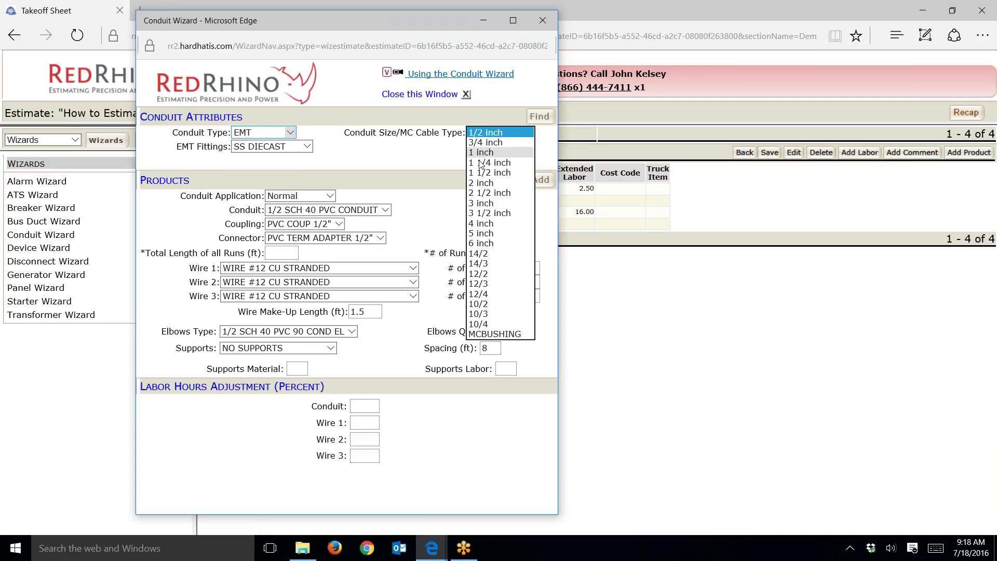
click(482, 203)
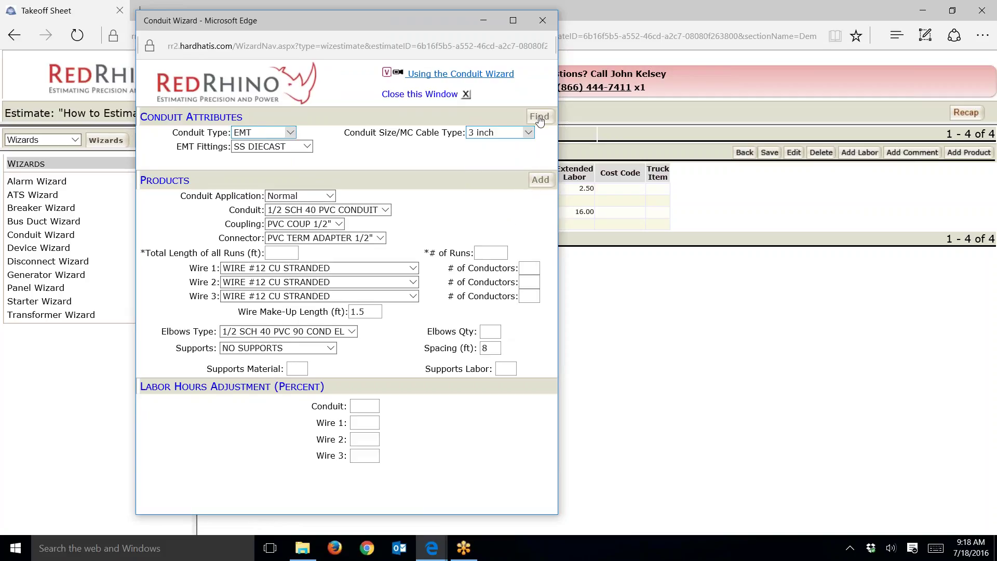
click(539, 116)
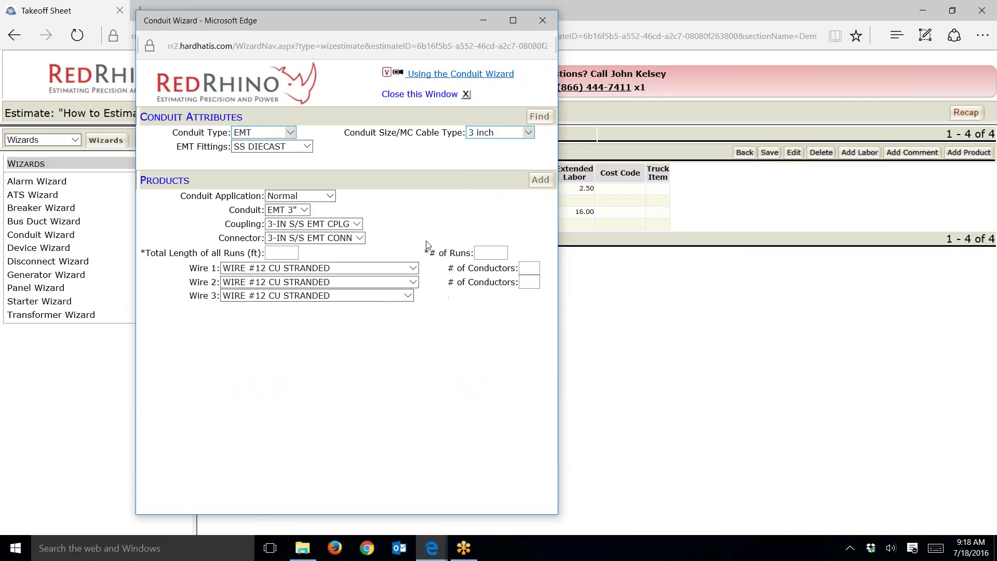
Step: Set the conduit application to Exposed +10, with a total length of 180 ft and 1 run
click(322, 196)
click(304, 175)
click(282, 253)
text(180)
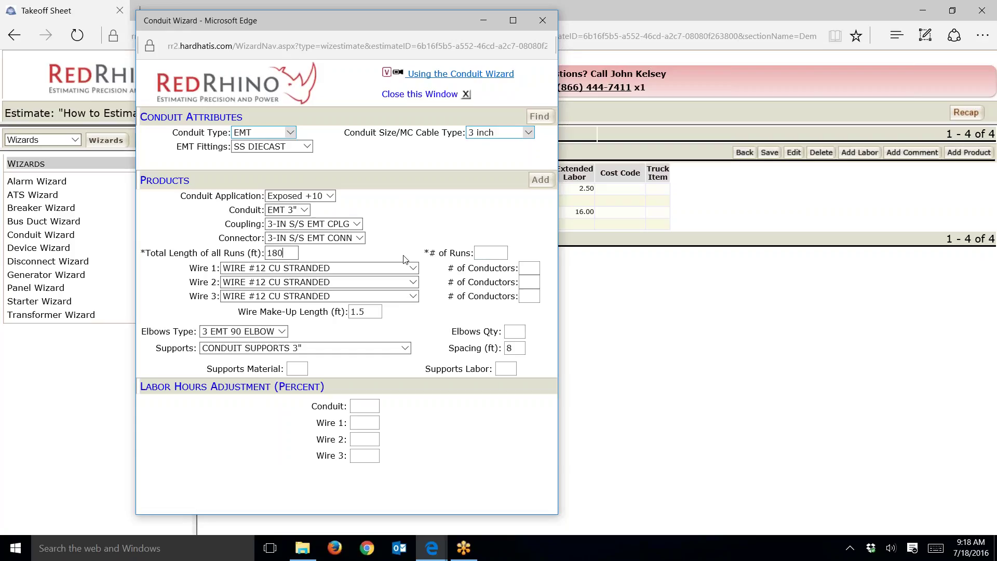
click(483, 252)
text(1)
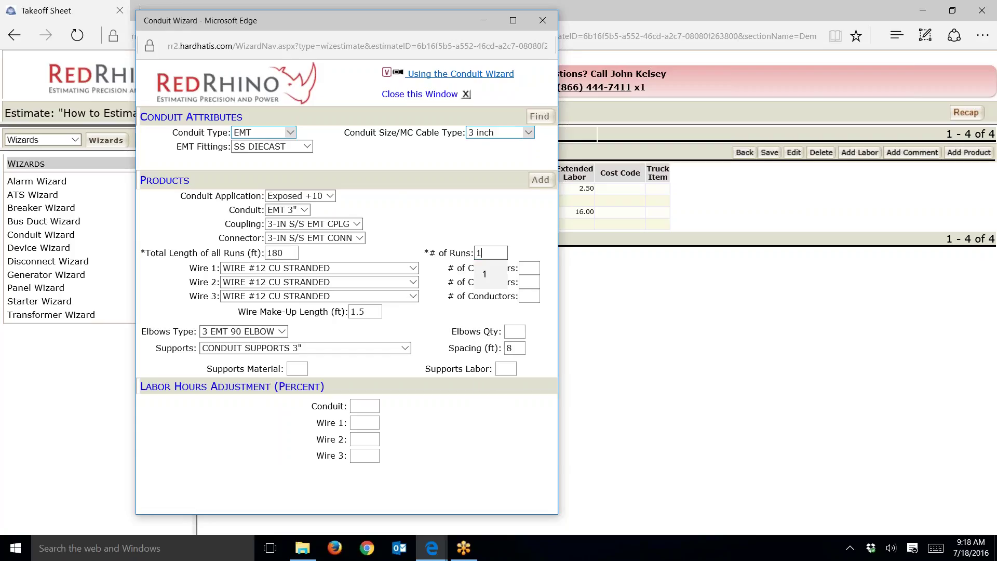
Step: Set Wire 1 to WIRE #500 CU with 4 conductors and Wire 2 to WIRE #3/0 CU with 1 conductor
click(398, 270)
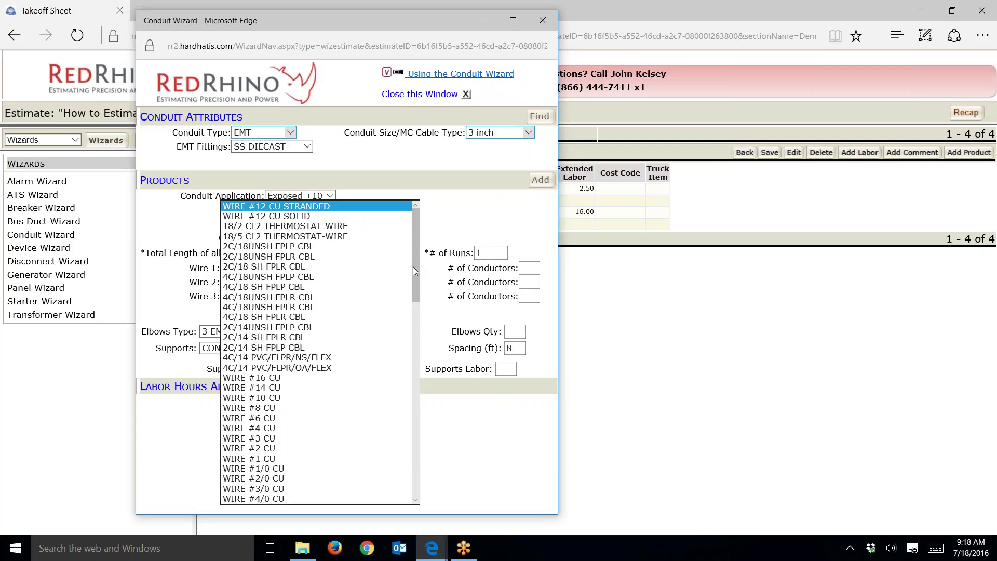
scroll(414, 270, down, 8)
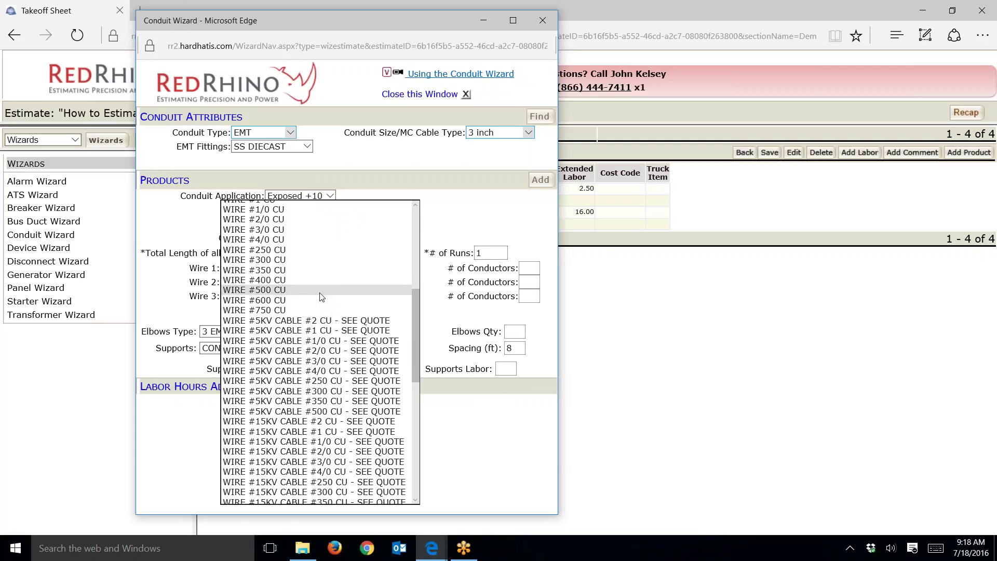
click(320, 290)
click(526, 268)
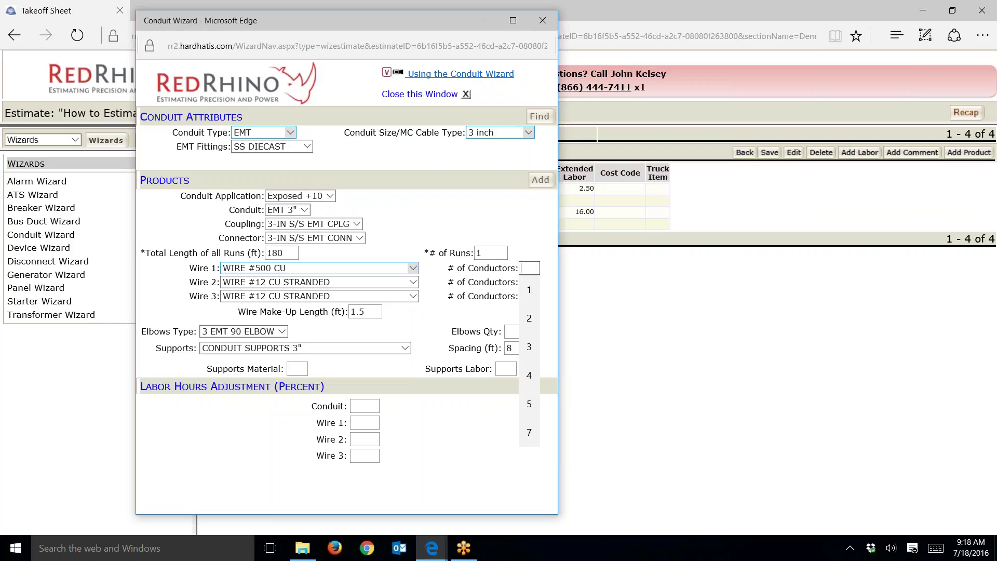
text(4)
click(414, 283)
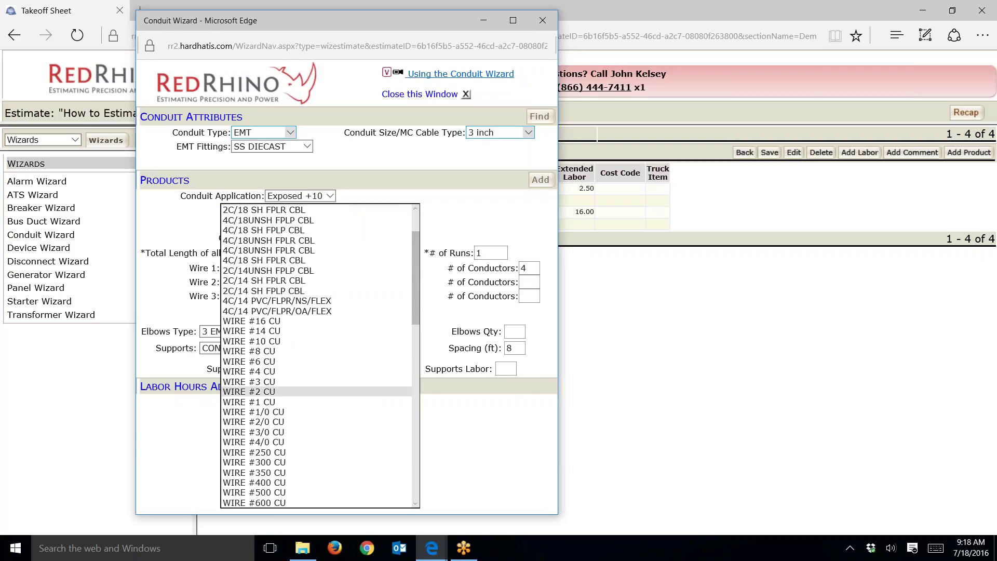
click(272, 432)
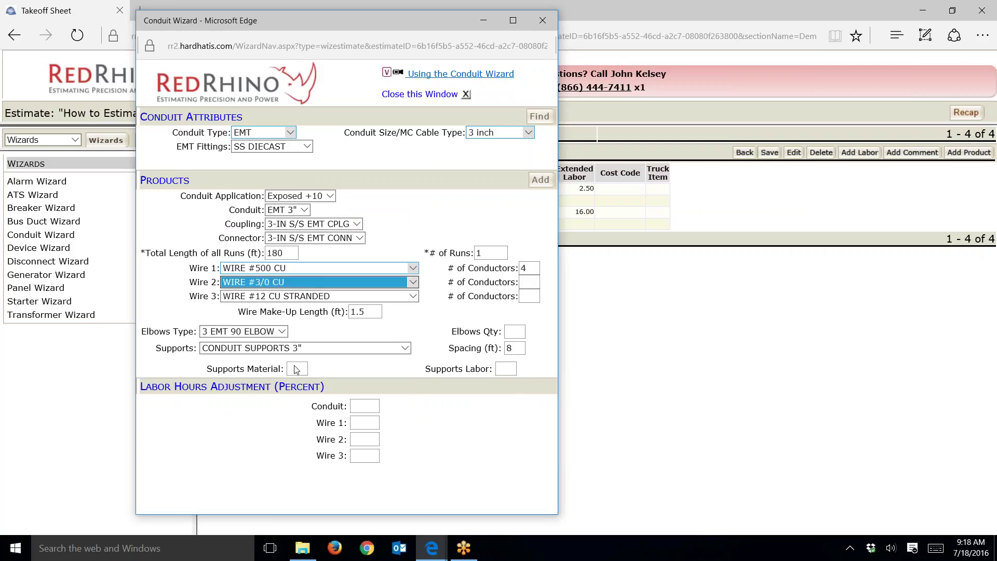
click(530, 283)
text(1)
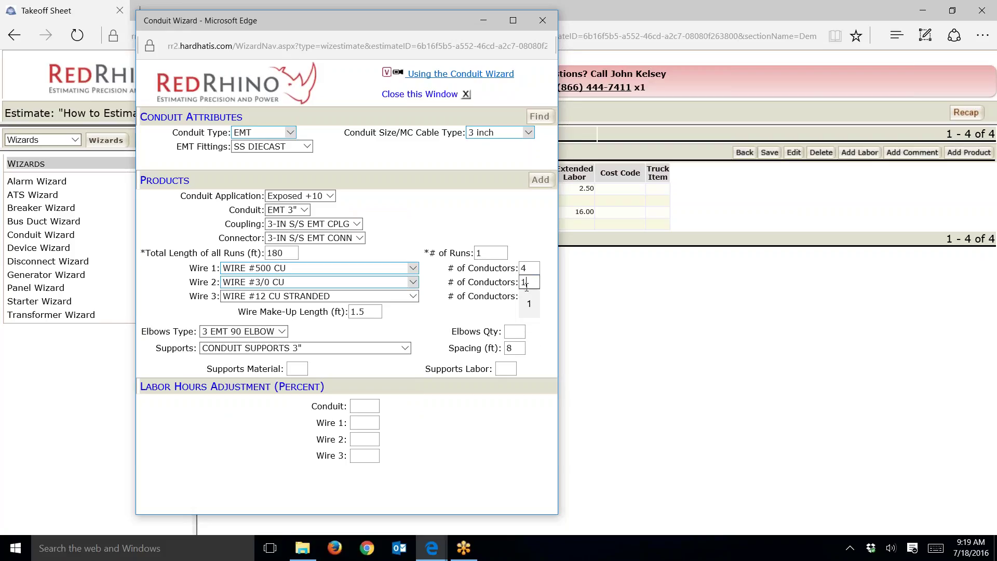
Step: Set the wire make-up length to 7 ft and elbow quantity to 4, and add the conduit products to the take-off
double_click(370, 310)
text(7)
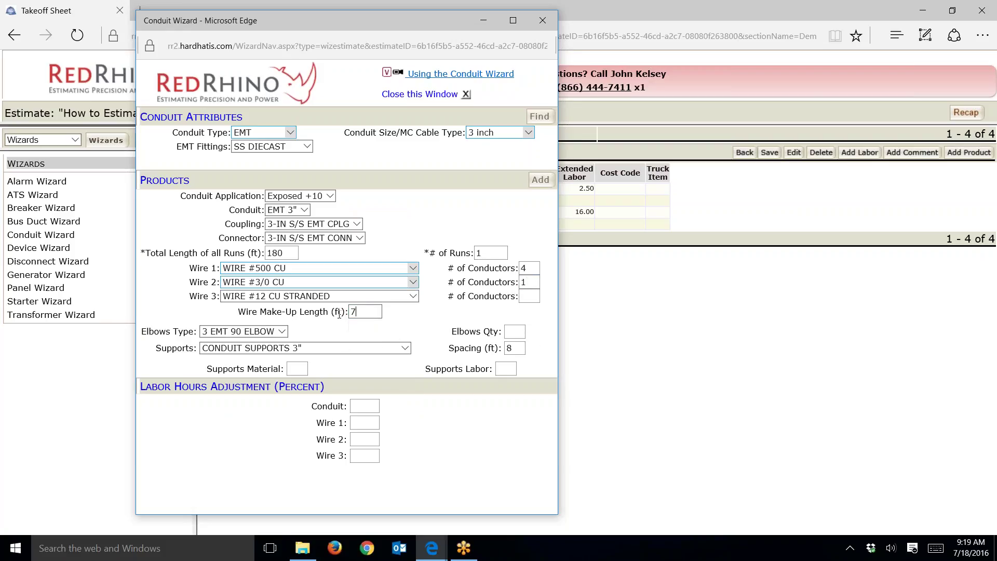
click(510, 331)
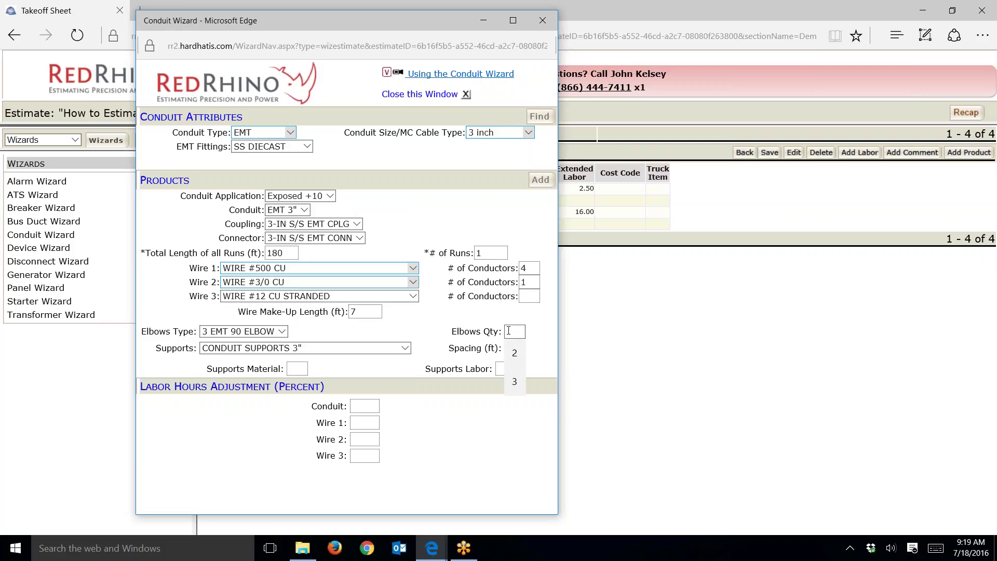
text(4)
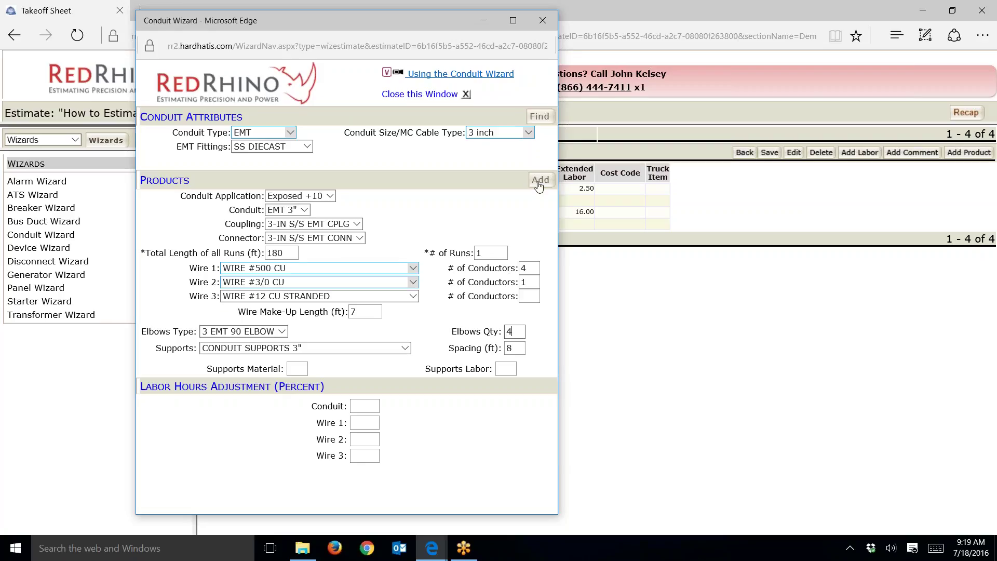
click(538, 182)
click(542, 20)
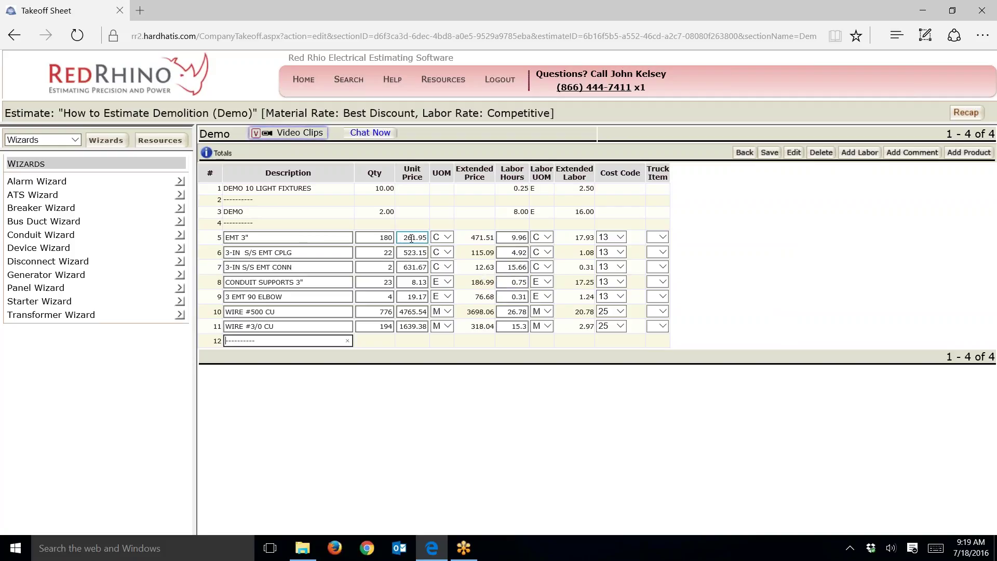
Step: Set the unit price to 0 for all of the added conduit, fitting, support and wire lines
click(401, 253)
click(405, 282)
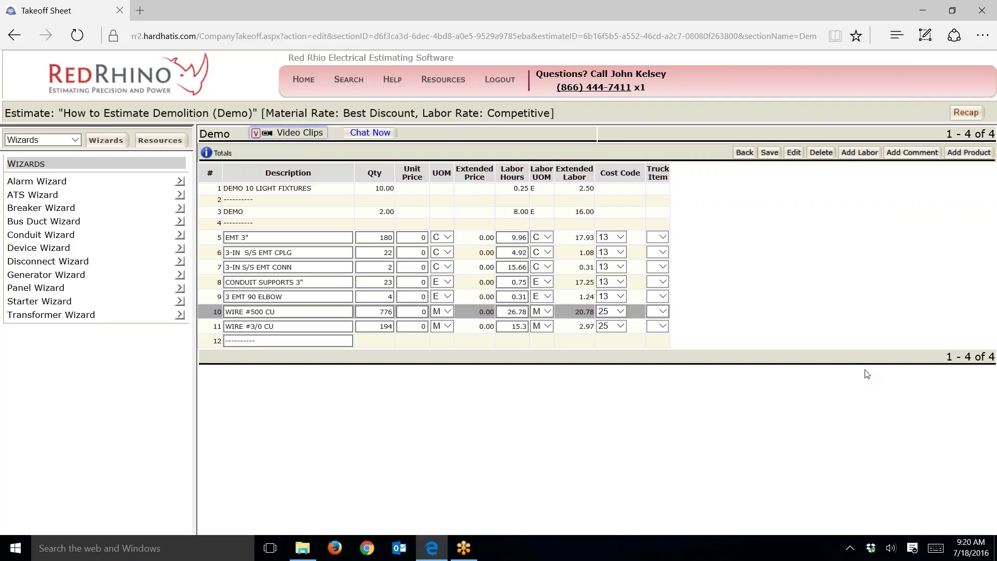
click(422, 237)
click(421, 231)
Step: Set the labor hours to 5 for the EMT 3" line and 2 for the 3-IN S/S EMT CPLG line
click(513, 252)
click(509, 237)
key(Tab)
click(511, 237)
text(5)
click(523, 253)
text(2)
click(512, 237)
key(Down)
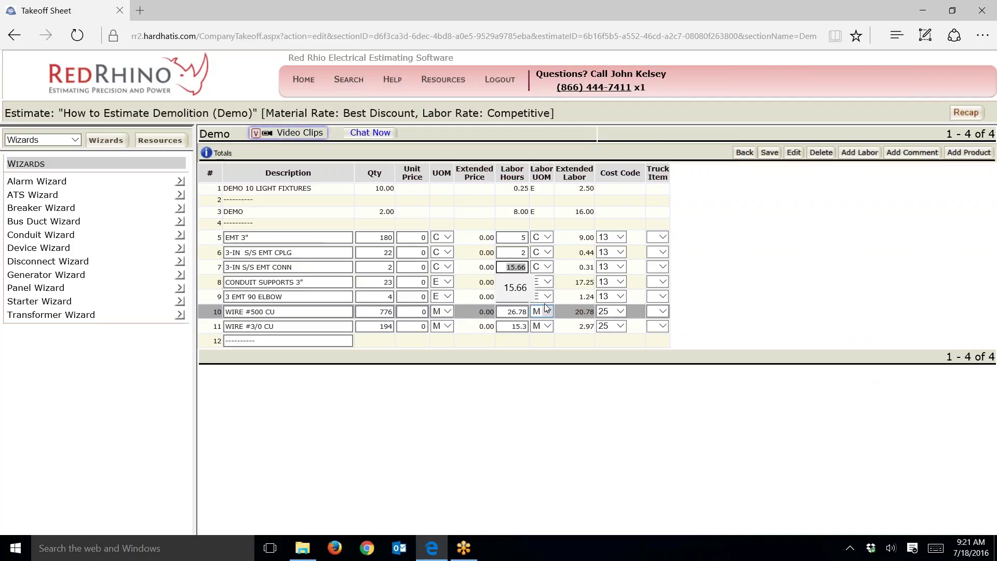
Step: Set the labor hours to 7 for 3-IN S/S EMT CONN and .3 for CONDUIT SUPPORTS 3"
click(524, 269)
double_click(525, 268)
text(7)
click(734, 307)
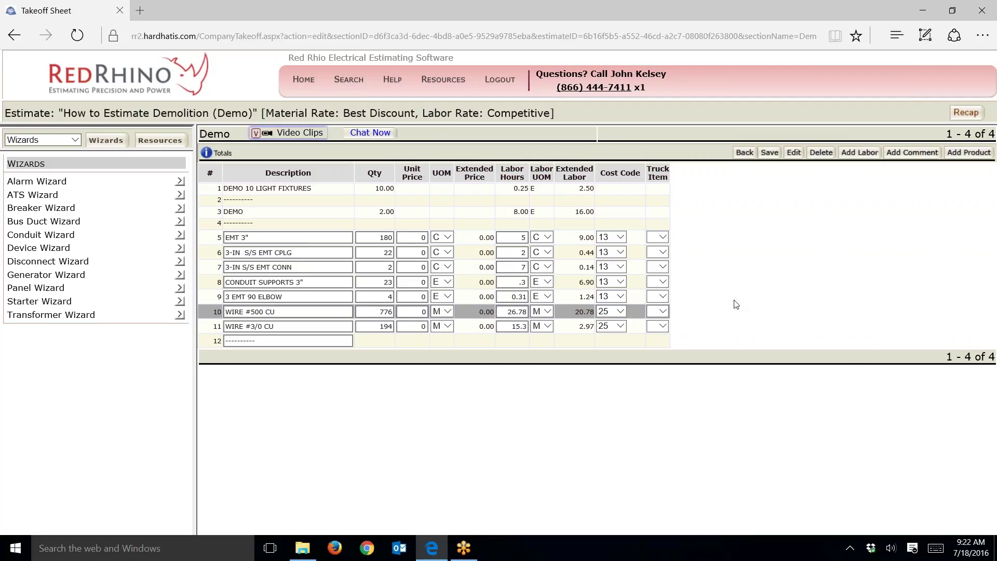
Step: Set the labor hours for the 3 EMT 90 ELBOW line to 0
click(509, 297)
drag(509, 296, 527, 299)
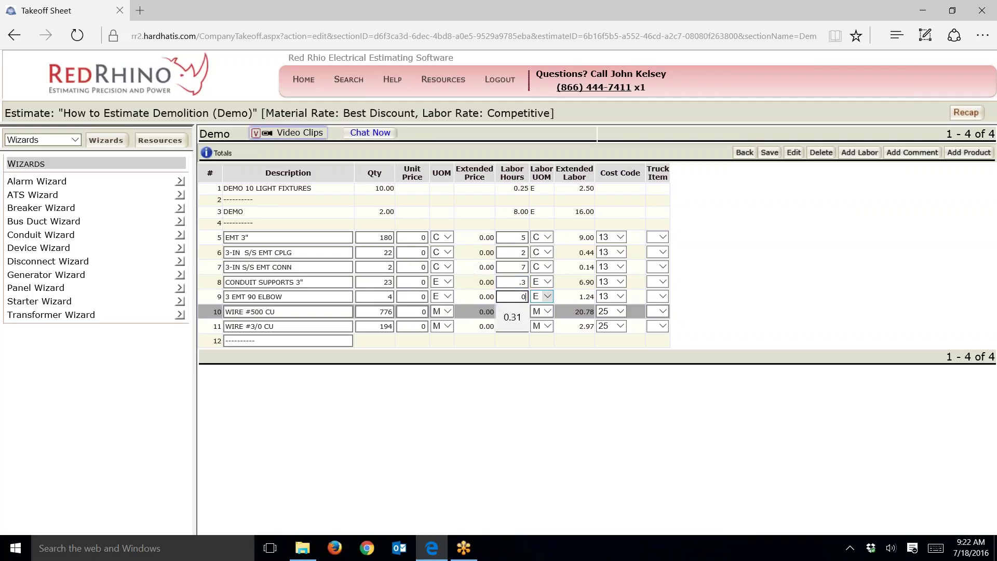
text(0)
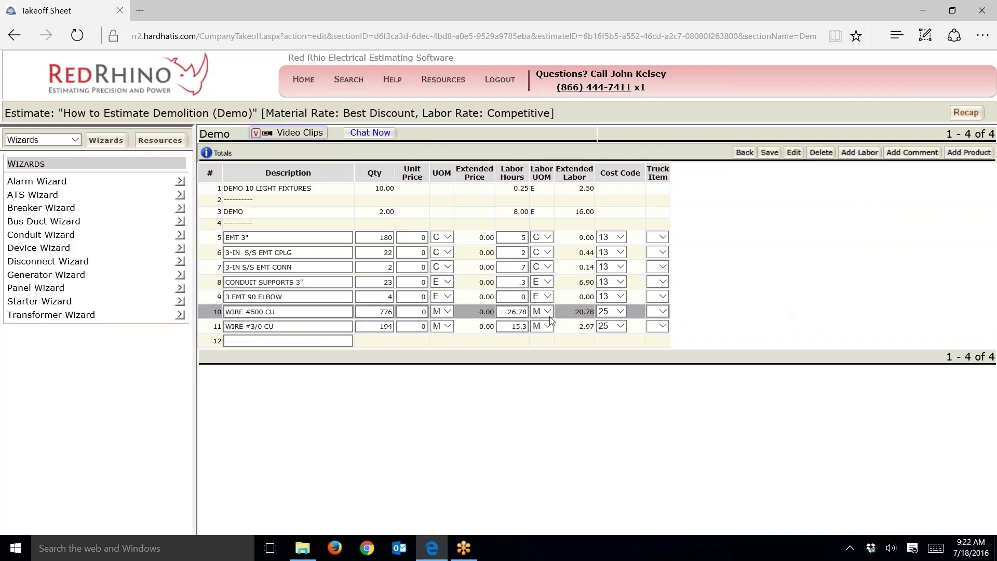
Step: Set the labor hours to 13 for WIRE #500 CU and 7 for WIRE #3/0 CU, and save the take-off
double_click(505, 312)
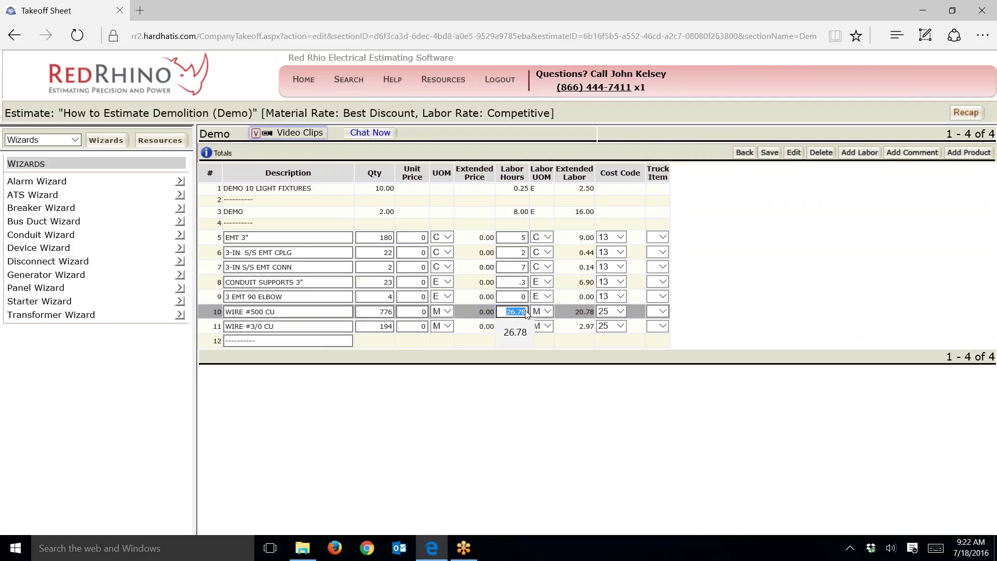
text(13)
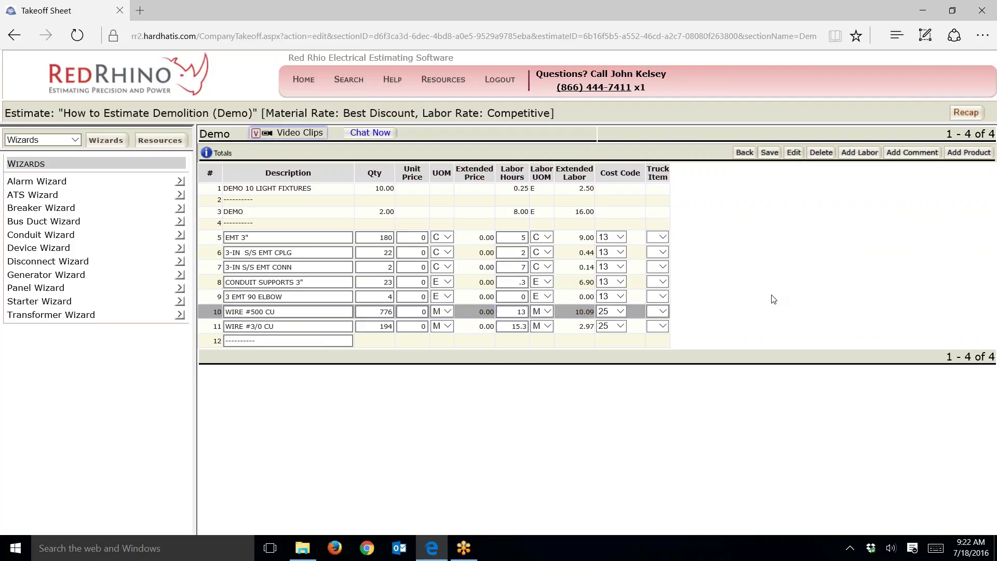
click(511, 326)
double_click(511, 326)
text(7)
click(768, 152)
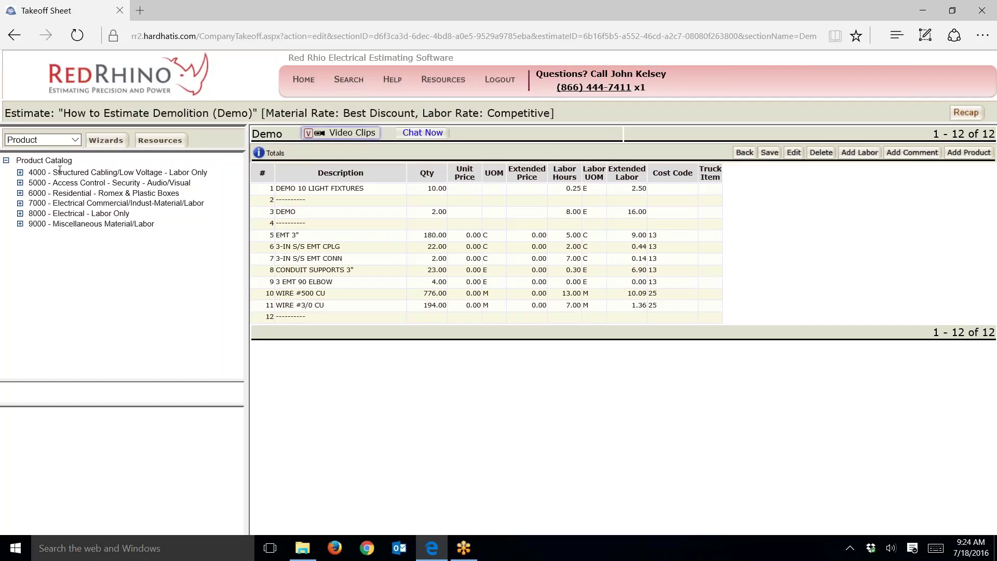
Step: Open the 14.1 - Receptacles - Plastic Plates assemblies in the 200 - Commercial / Industrial assembly catalog
click(44, 139)
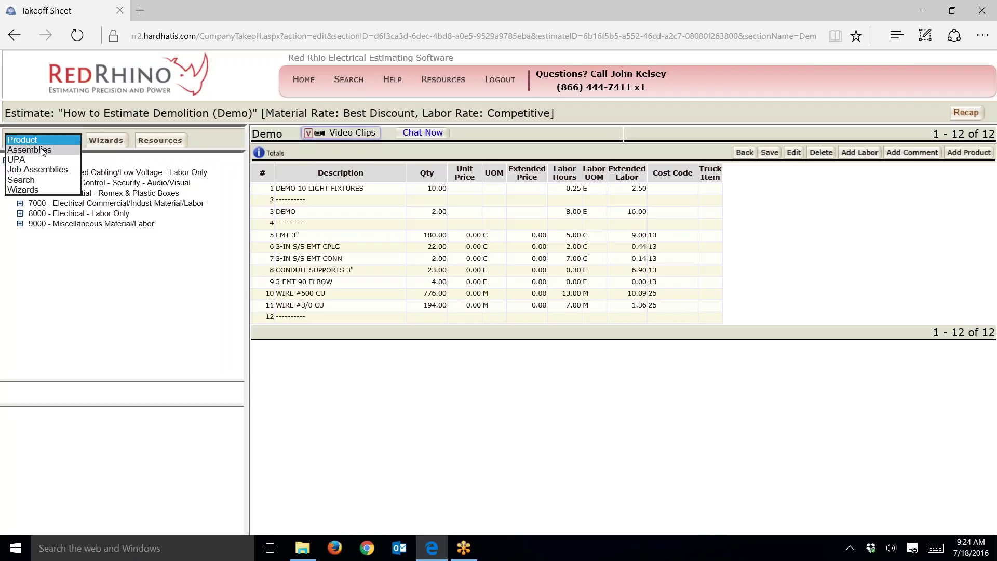
click(43, 150)
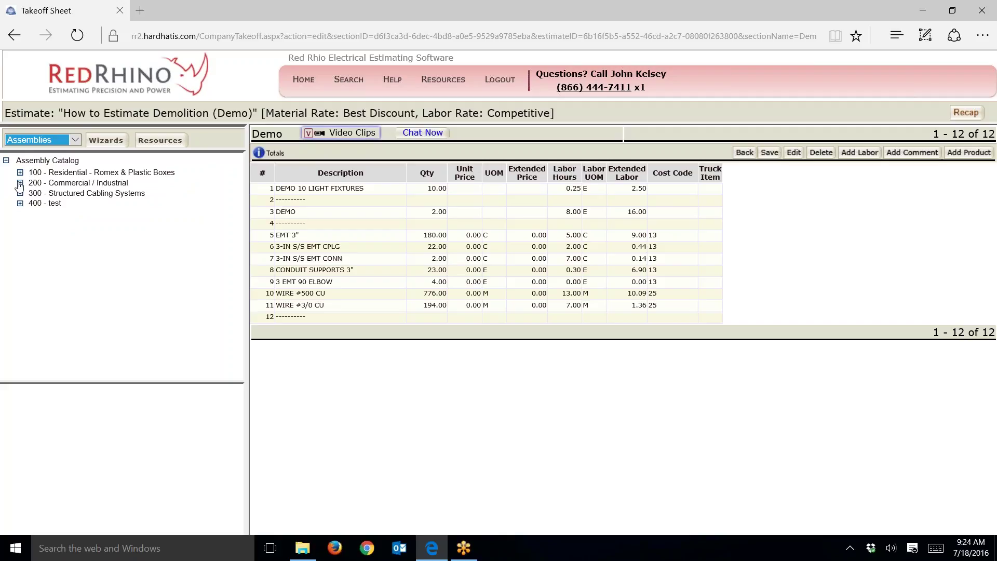
click(20, 184)
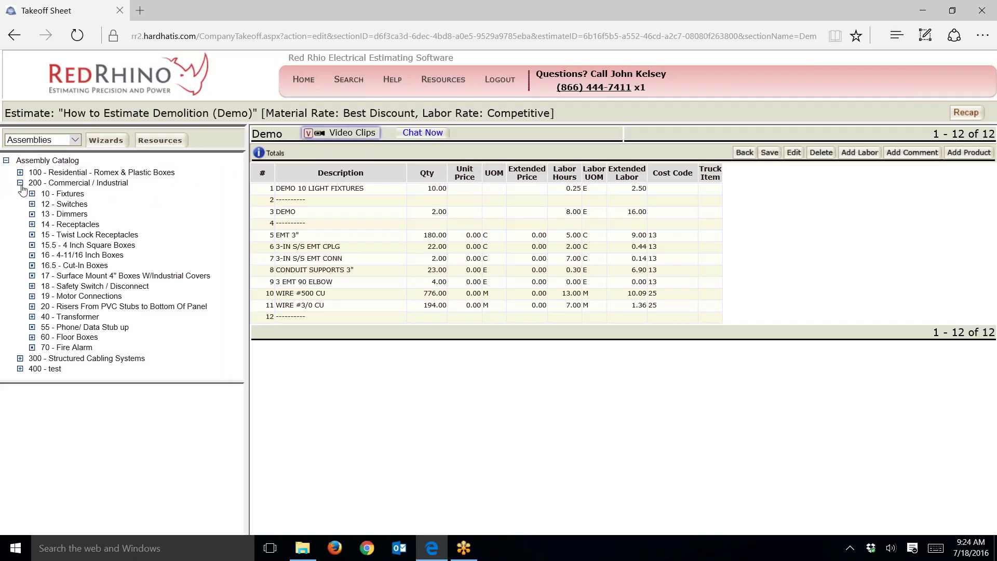
click(32, 224)
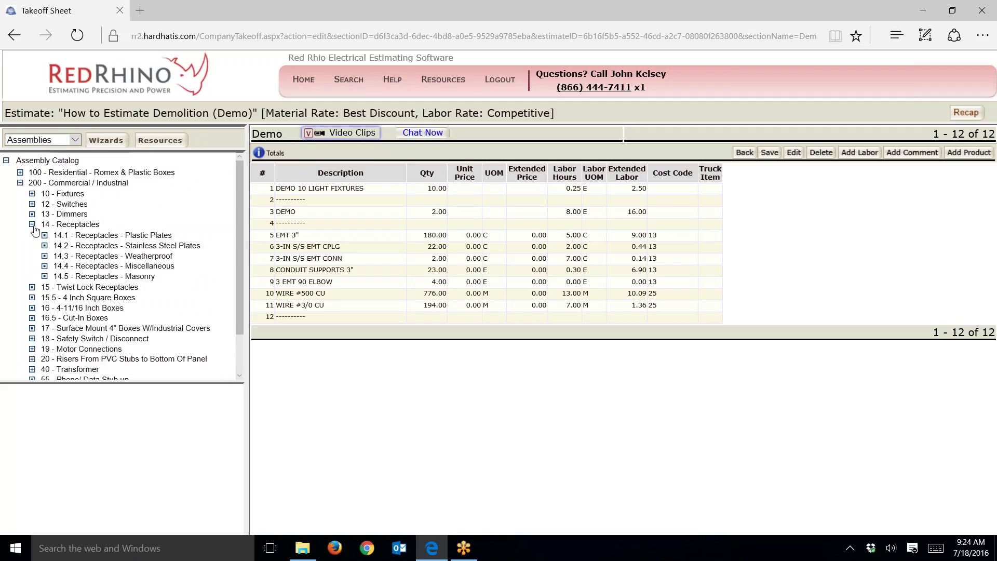
click(76, 239)
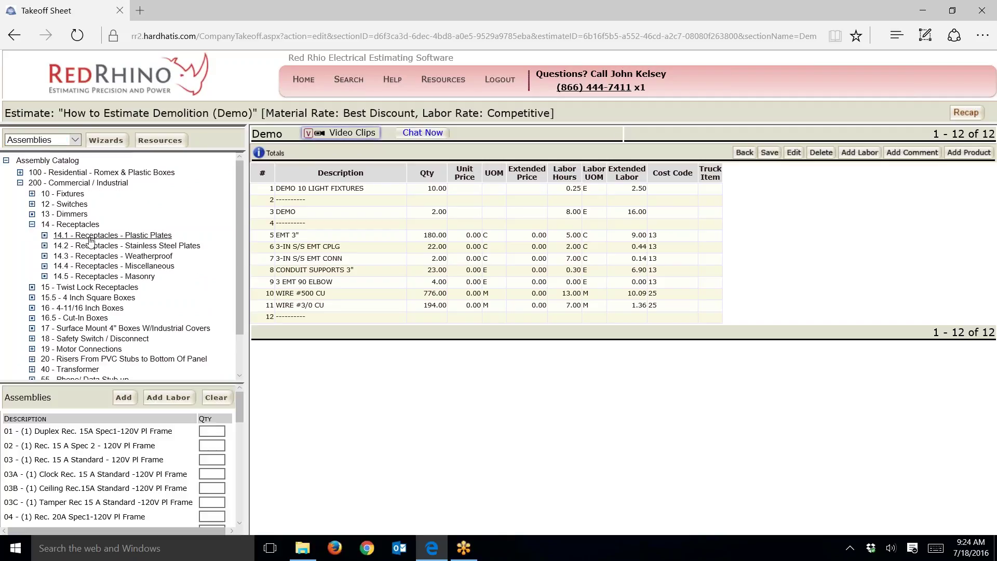
Step: Add 10 of assembly 06 - (1) Rec. 20A Standard-120V Pl Frame to the take-off
mouse_move(236, 413)
mouse_down()
mouse_move(237, 430)
mouse_move(241, 419)
mouse_up()
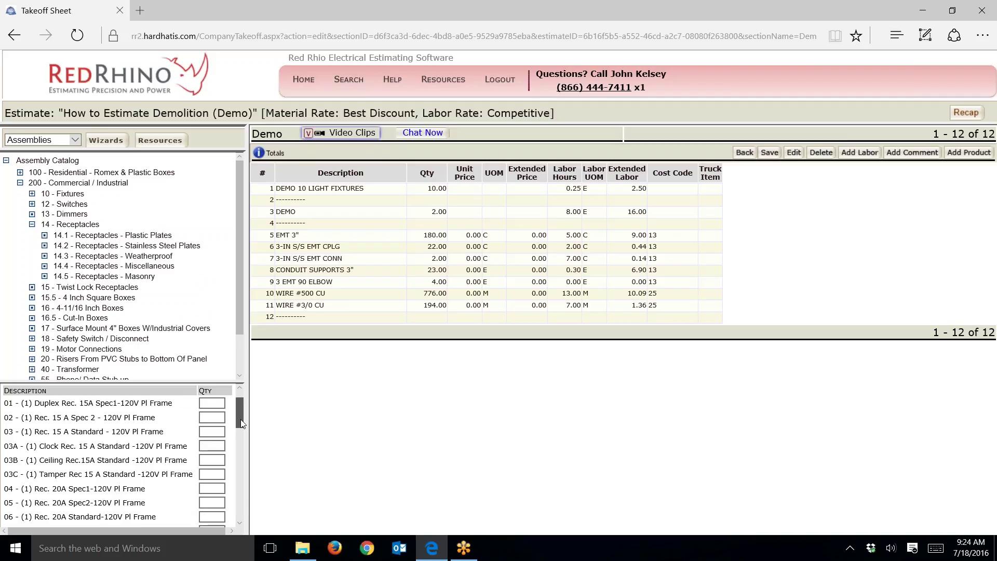
drag(240, 419, 240, 410)
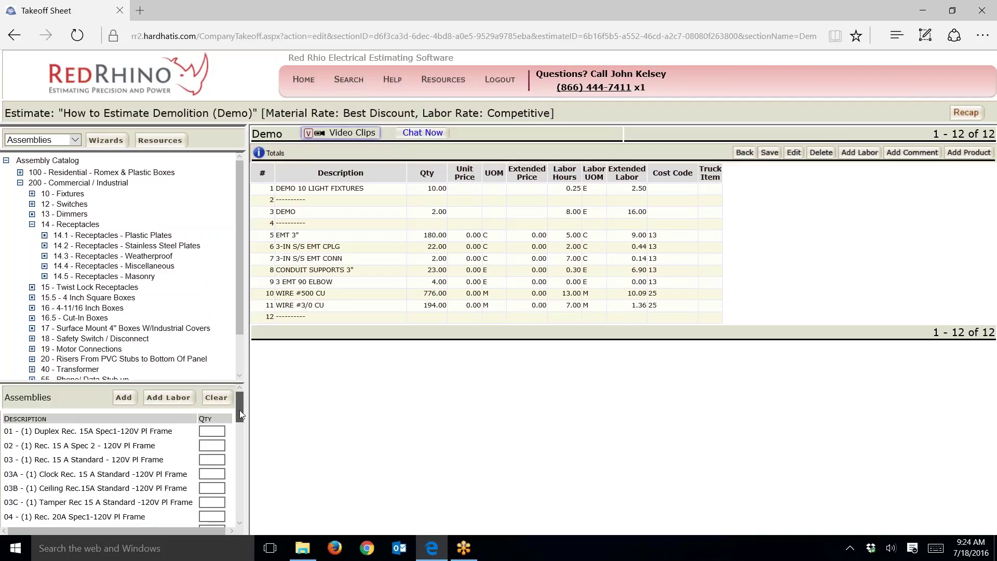
drag(238, 413, 238, 434)
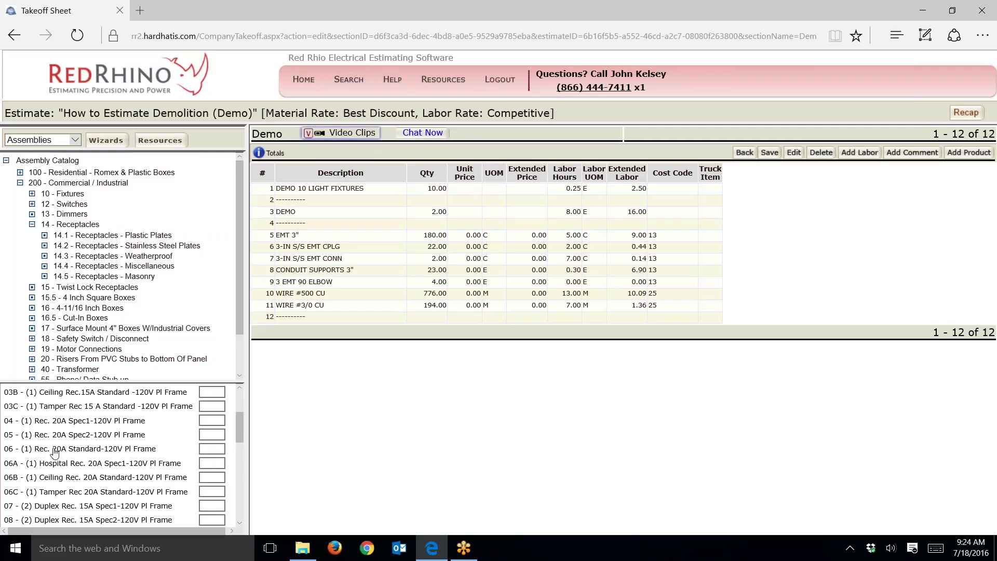
click(212, 449)
text(10)
drag(241, 432, 240, 397)
click(124, 397)
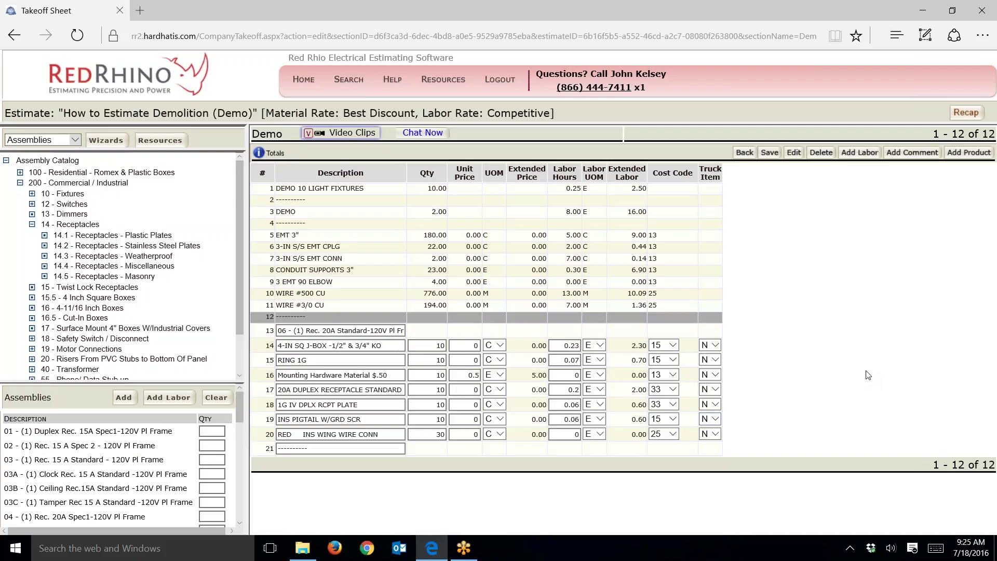
Step: Set the unit price of the Mounting Hardware Material line to 0
click(470, 375)
double_click(470, 375)
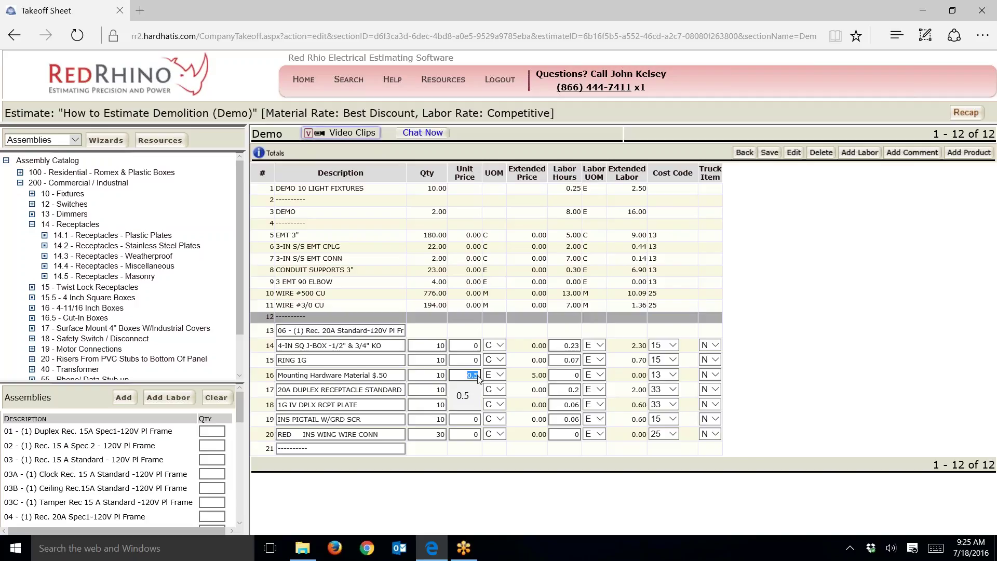
text(0)
click(488, 326)
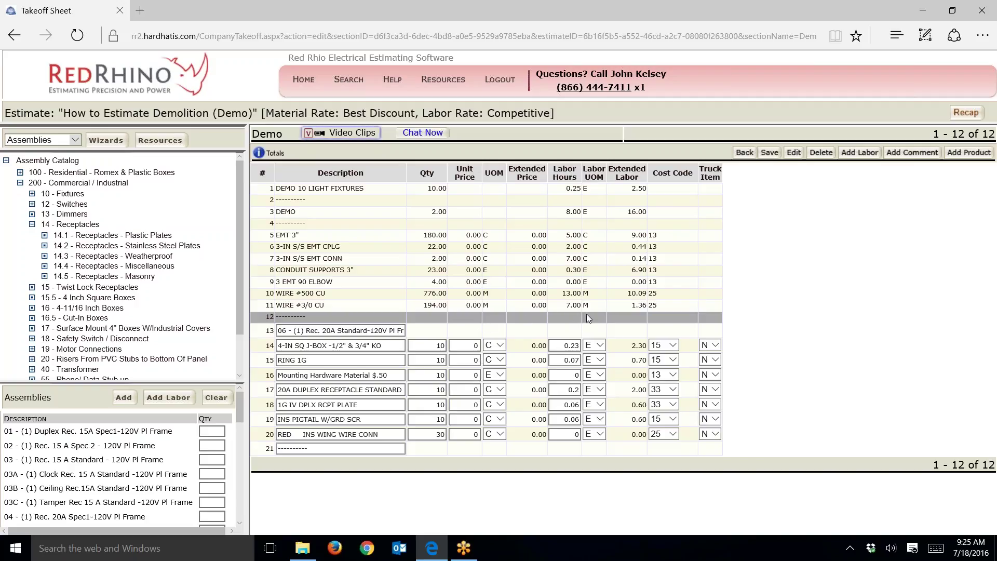
Step: Set the labor hours for the 4-IN SQ J-BOX line to .1
click(566, 347)
click(574, 419)
click(572, 346)
drag(563, 345, 577, 348)
key(BackSpace)
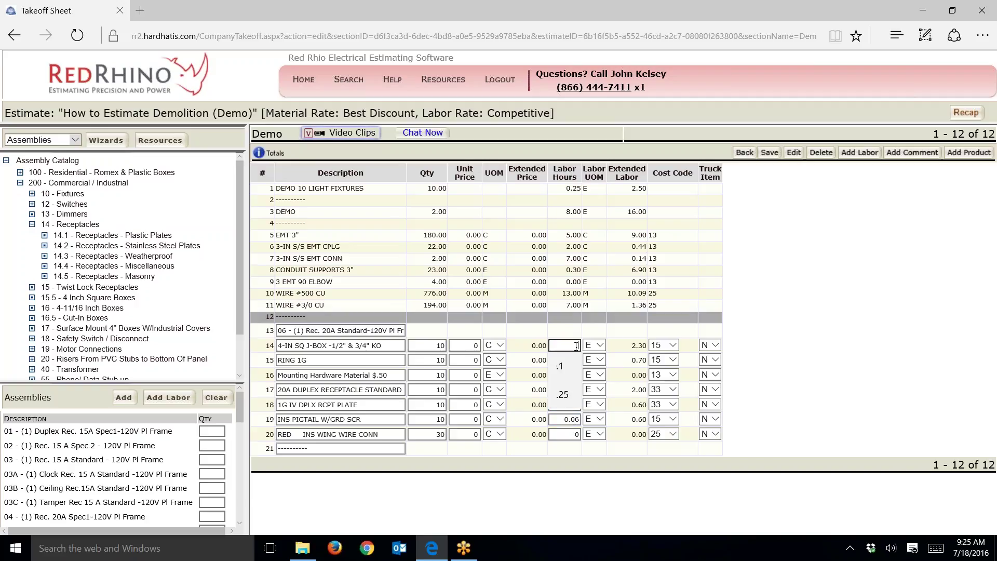
text(.1)
click(750, 299)
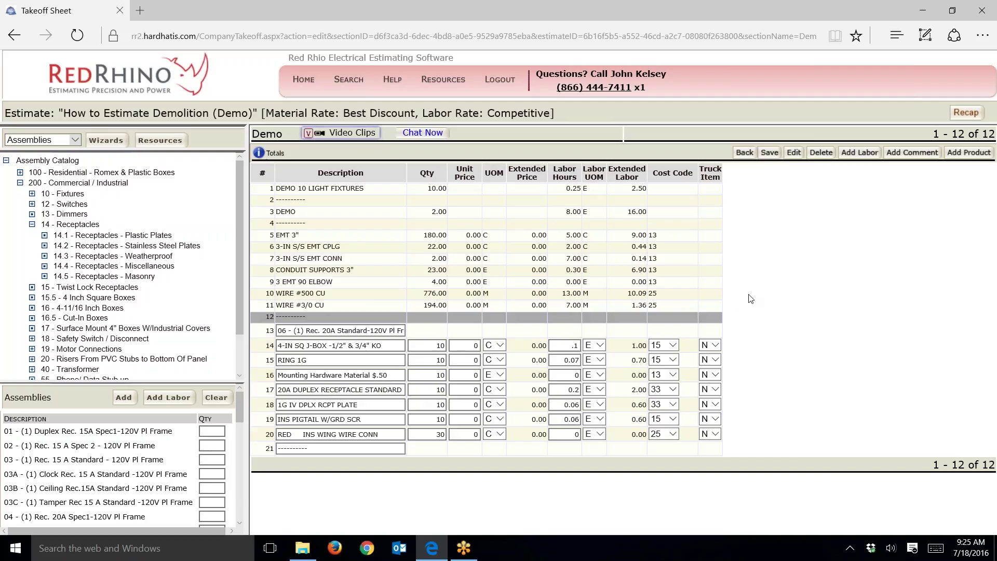
Step: Set the labor hours for the 20A DUPLEX RECEPTACLE STANDARD line to .1
click(576, 375)
click(580, 435)
click(573, 421)
click(634, 389)
double_click(570, 390)
drag(570, 390, 583, 393)
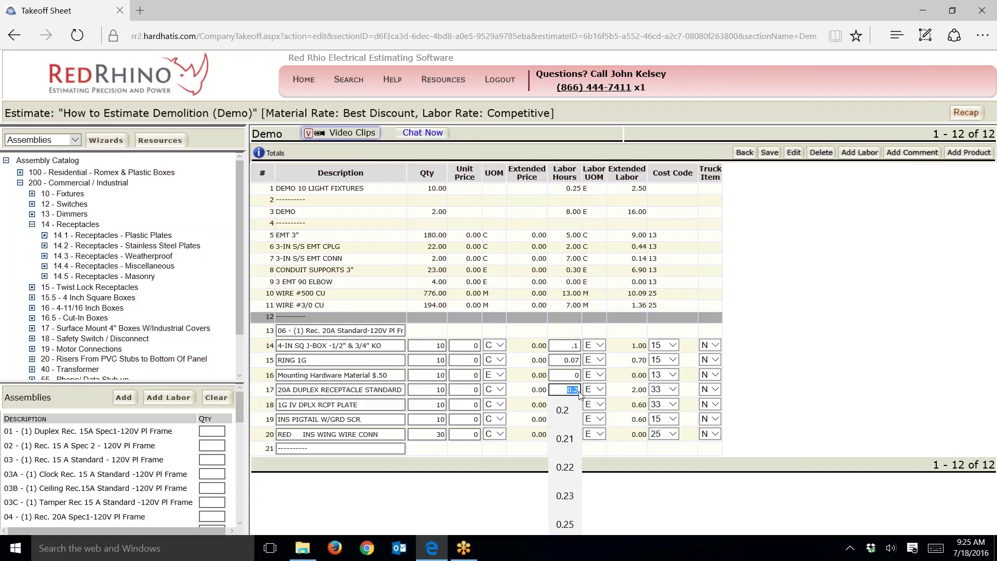
text(.1)
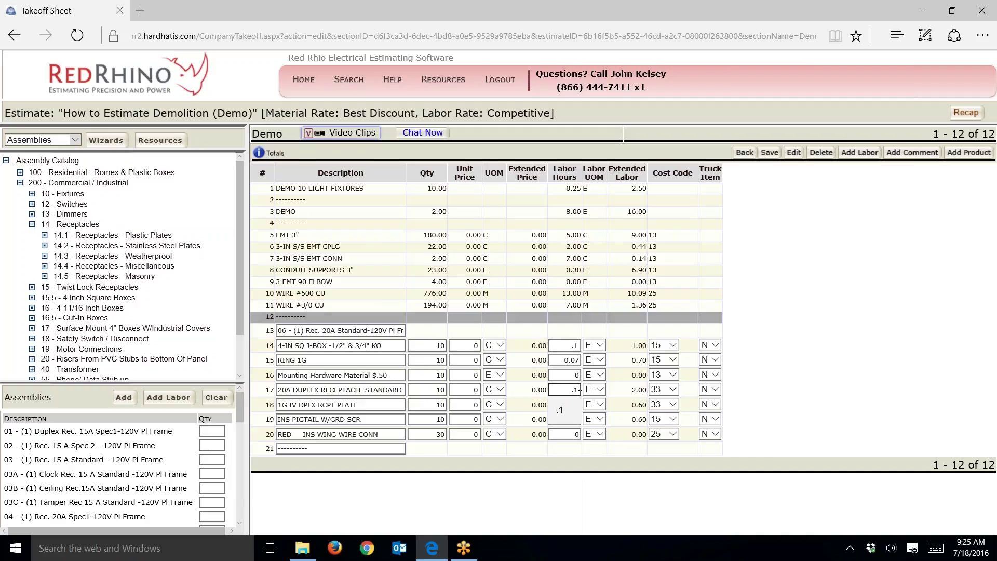
click(760, 326)
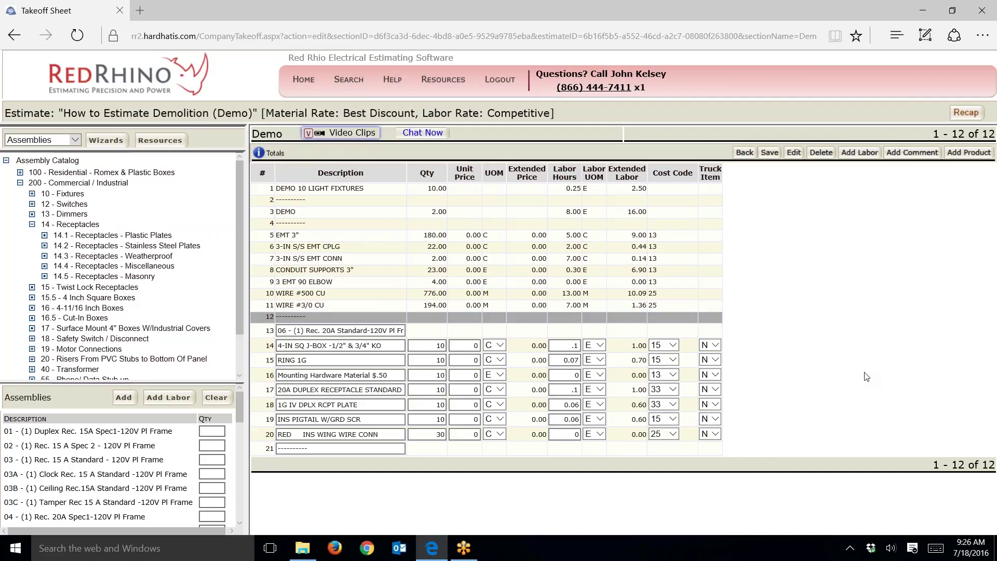
Step: Set the labor hours to 0 for the ring, receptacle plate and pigtail lines, and save the take-off
click(577, 360)
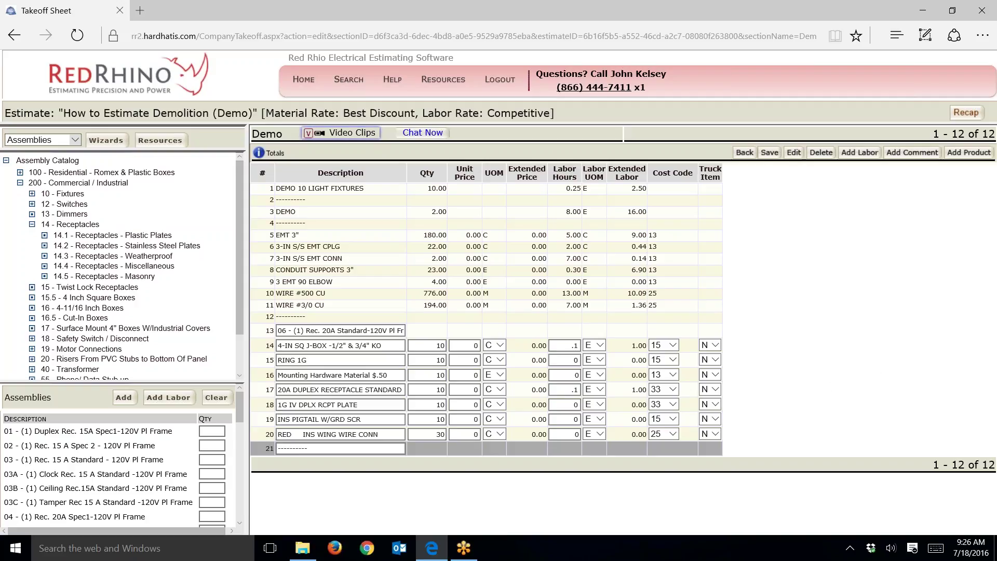
click(476, 405)
key(Down)
key(Up)
key(Up)
key(Up)
key(Up)
click(768, 152)
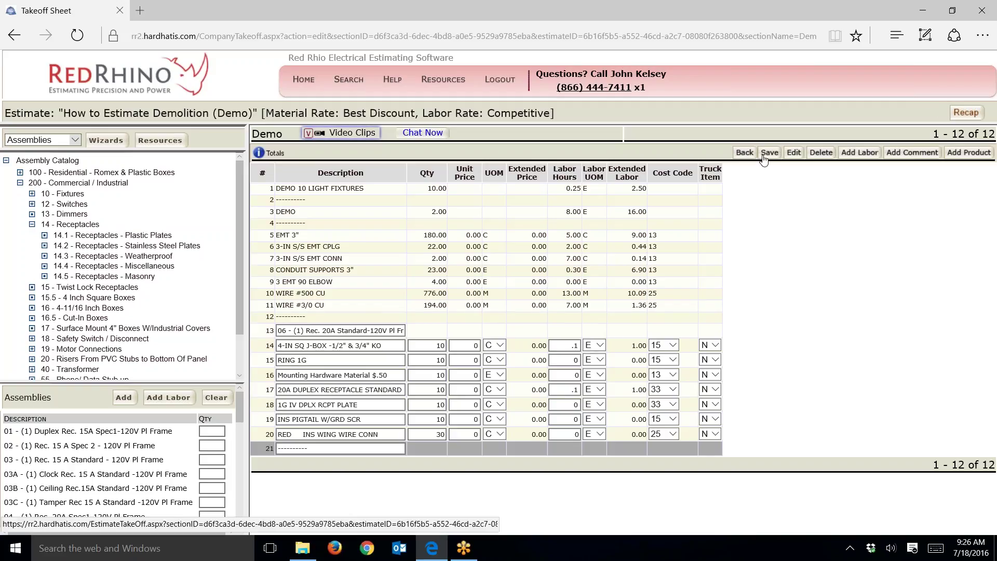
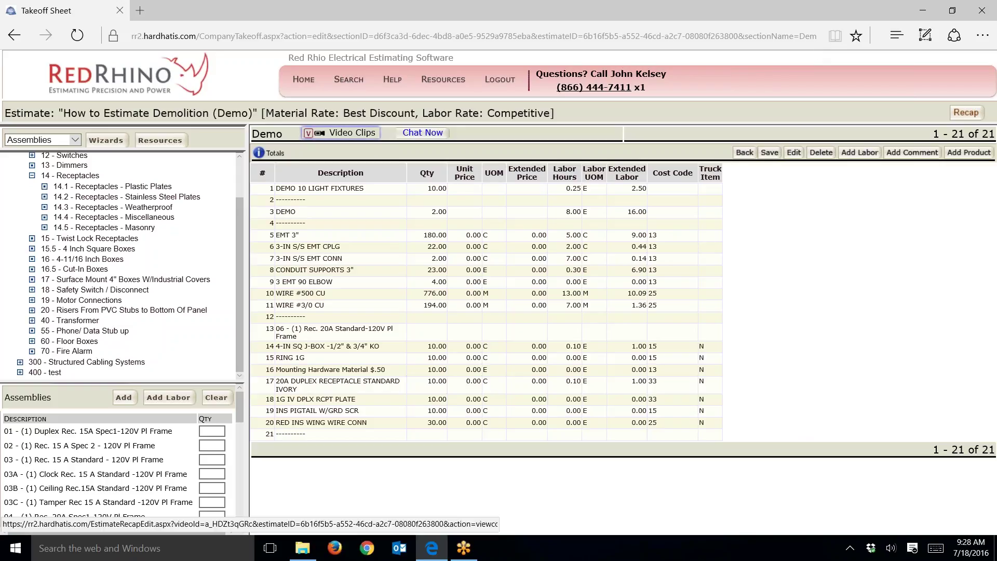
Step: Open the estimate's recap and review the Demo section's labor, prime cost, overhead and profit in the take-off summary
click(965, 113)
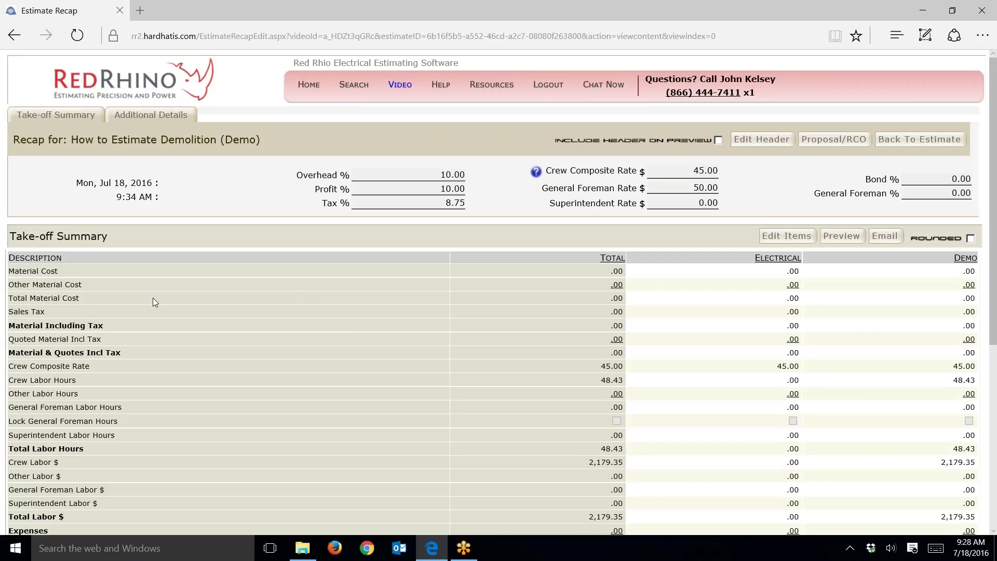
scroll(153, 301, down, 4)
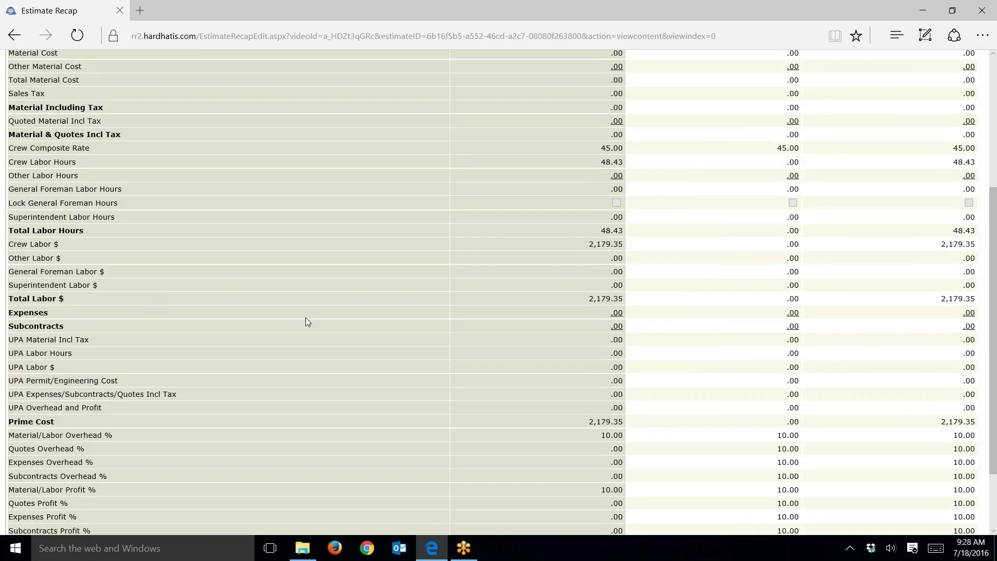
scroll(752, 262, up, 3)
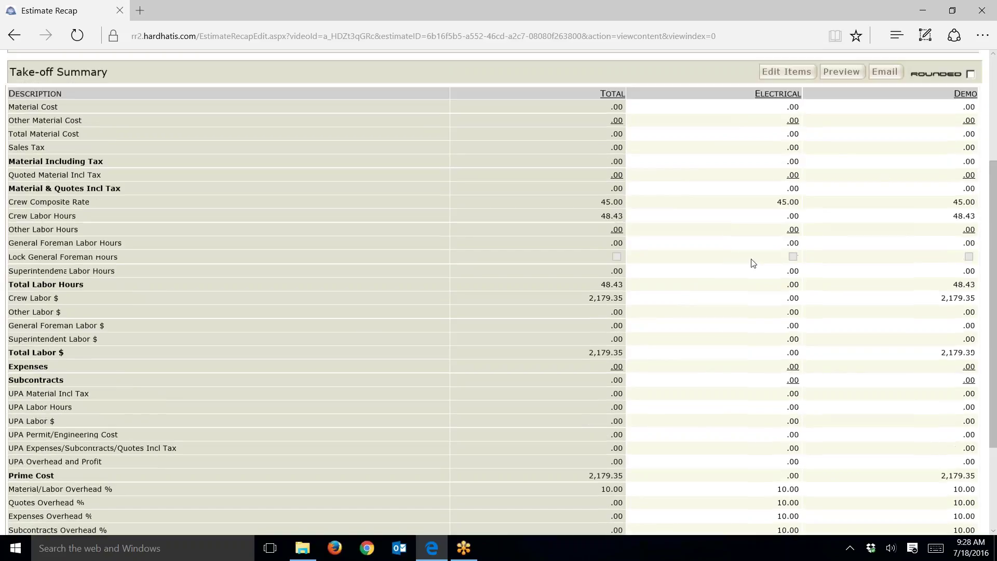
scroll(753, 262, up, 2)
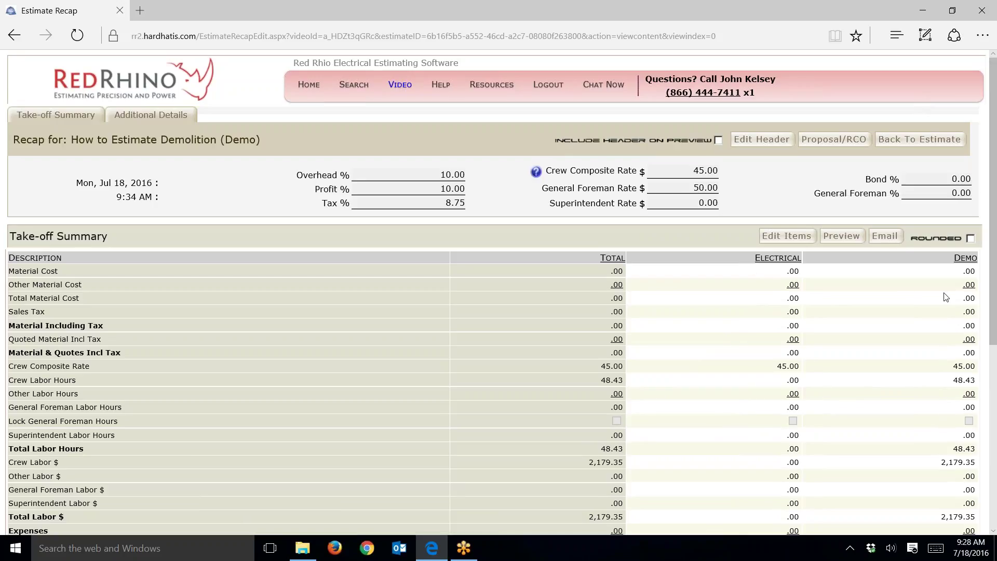
drag(992, 275, 986, 407)
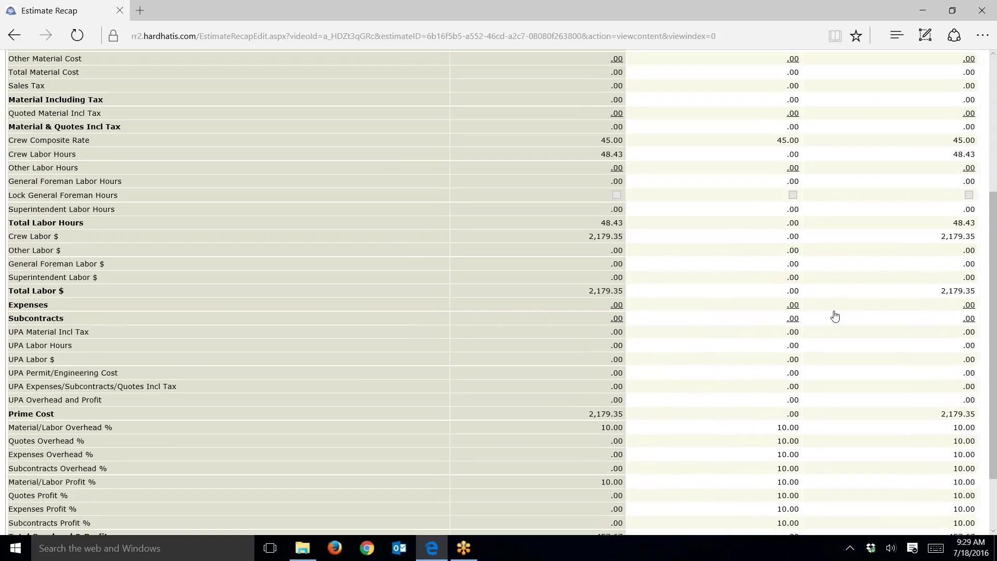
Step: Open the Demo section's expenses and look through the list of available expense items
click(969, 306)
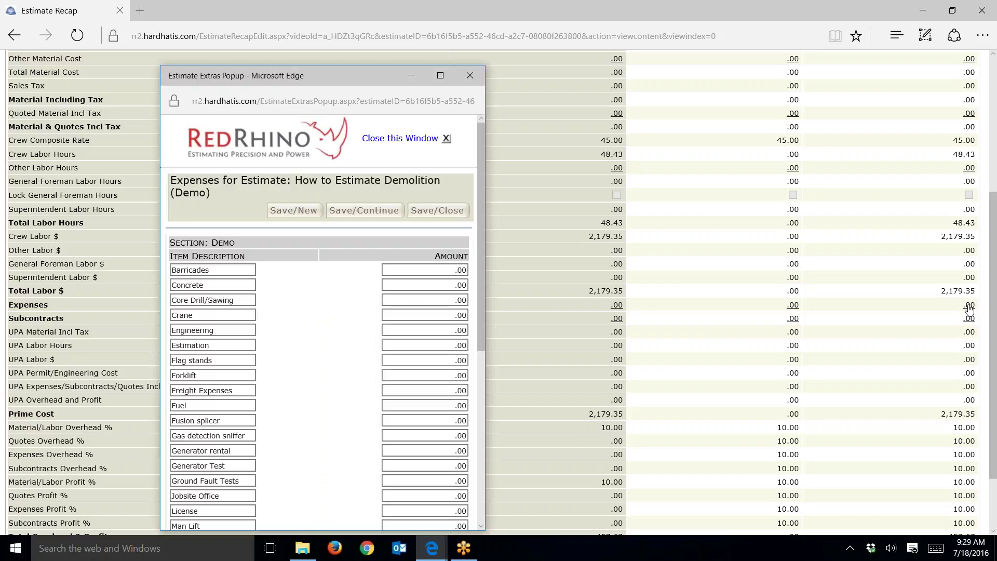
click(206, 361)
key(shift+Tab)
key(Tab)
key(Tab)
scroll(214, 332, down, 5)
click(215, 352)
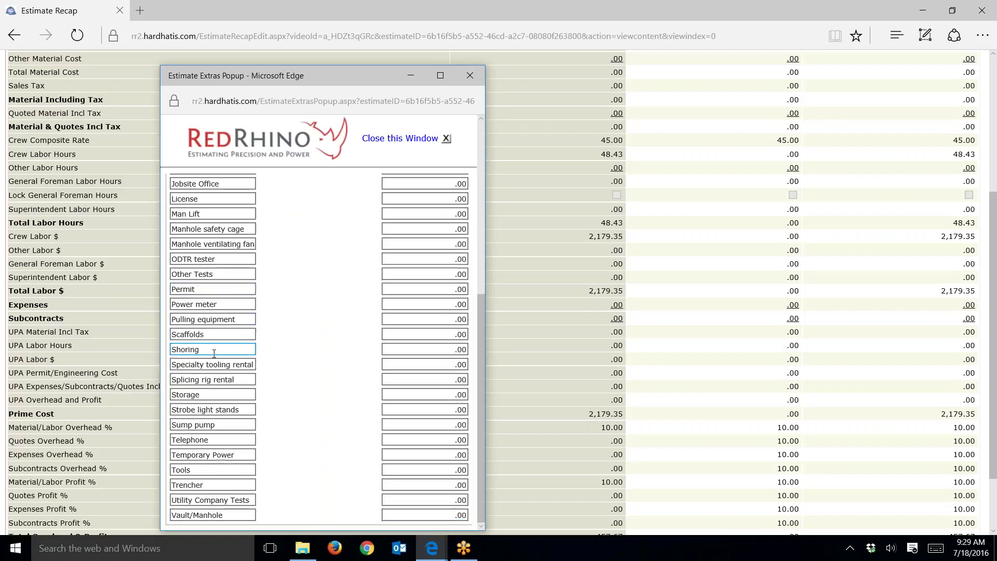
scroll(216, 352, up, 6)
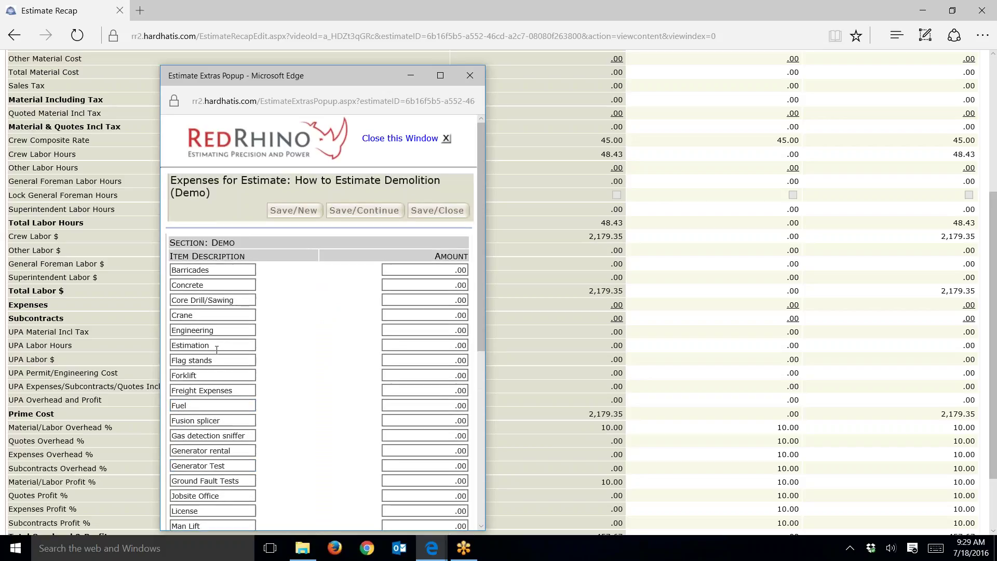
Step: Replace the Barricades description in the Demo section's expenses with FLOU LAMP DISPOSAL
click(210, 268)
drag(210, 269, 174, 297)
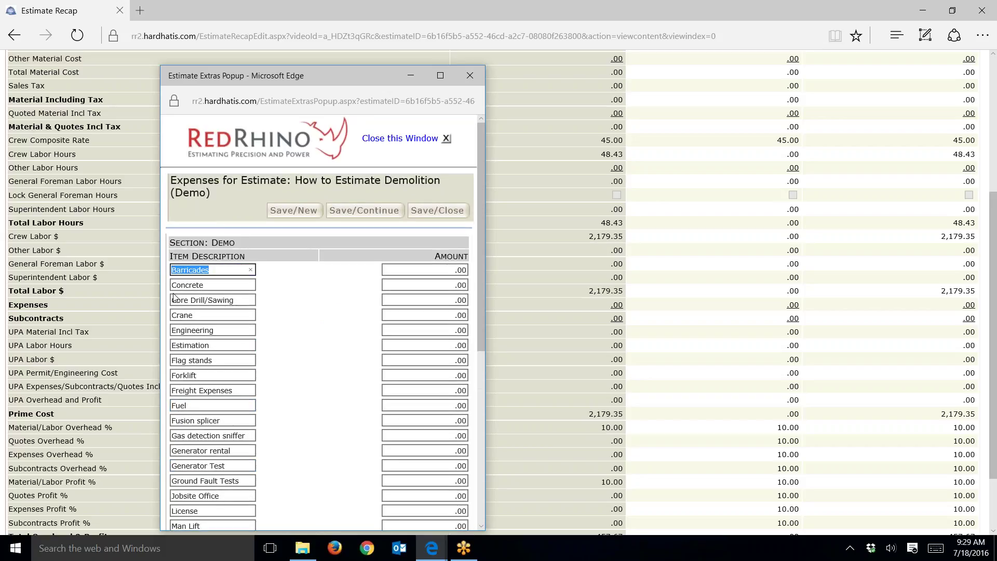
text(FLOU)
text( LAMP DIS)
text(POSAL)
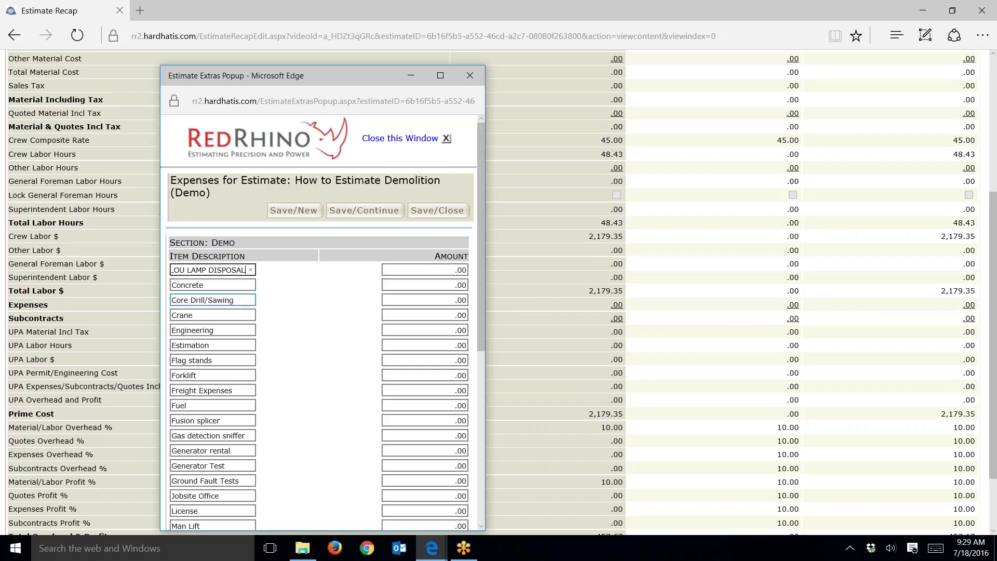
Step: Set the FLOU LAMP DISPOSAL expense amount to 765, then save and close the Demo section's expenses
click(408, 282)
click(416, 270)
click(415, 269)
text(765)
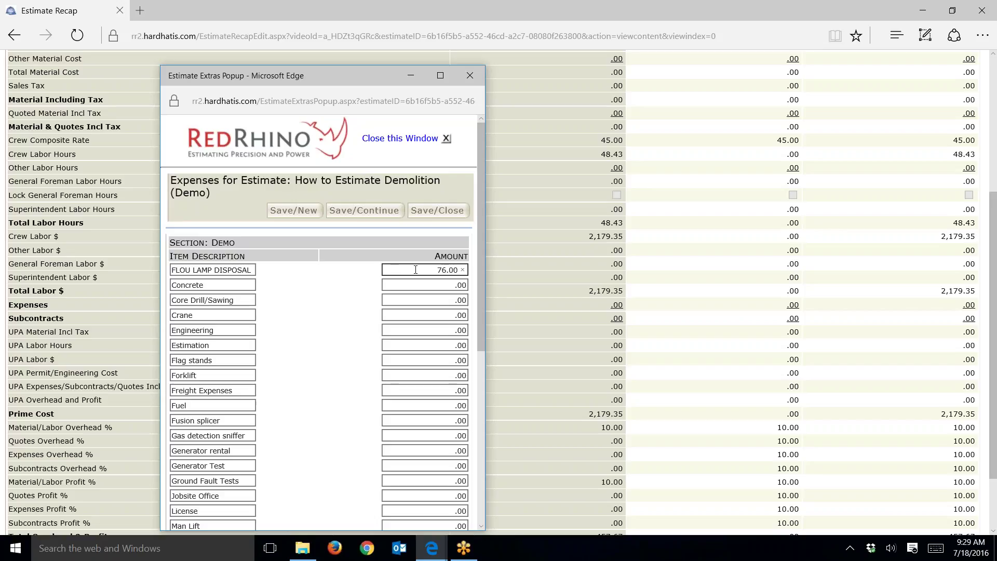
click(429, 211)
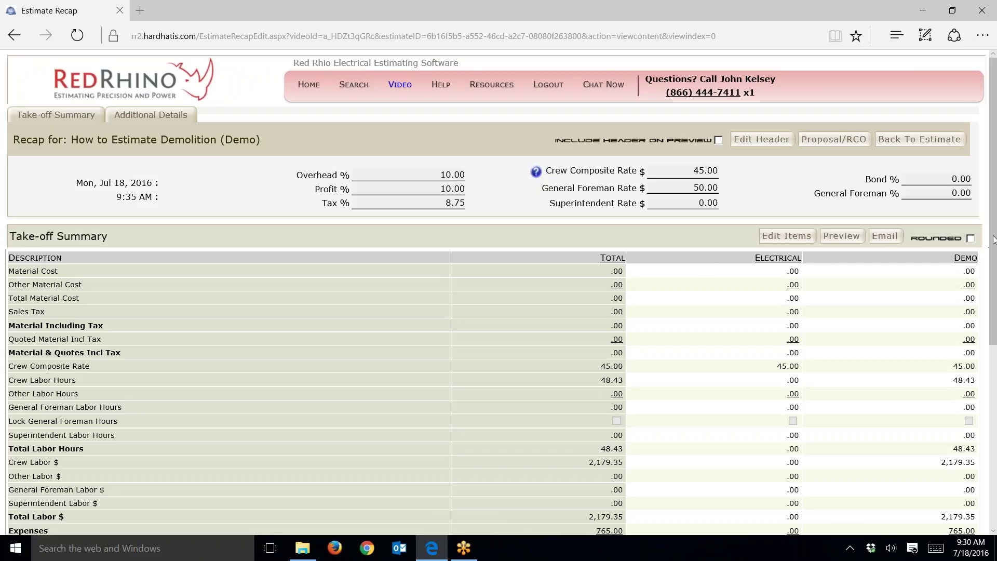
Step: Review the Demo section's total labor hours in the recap's take-off summary, highlighting the figure
drag(994, 241, 985, 325)
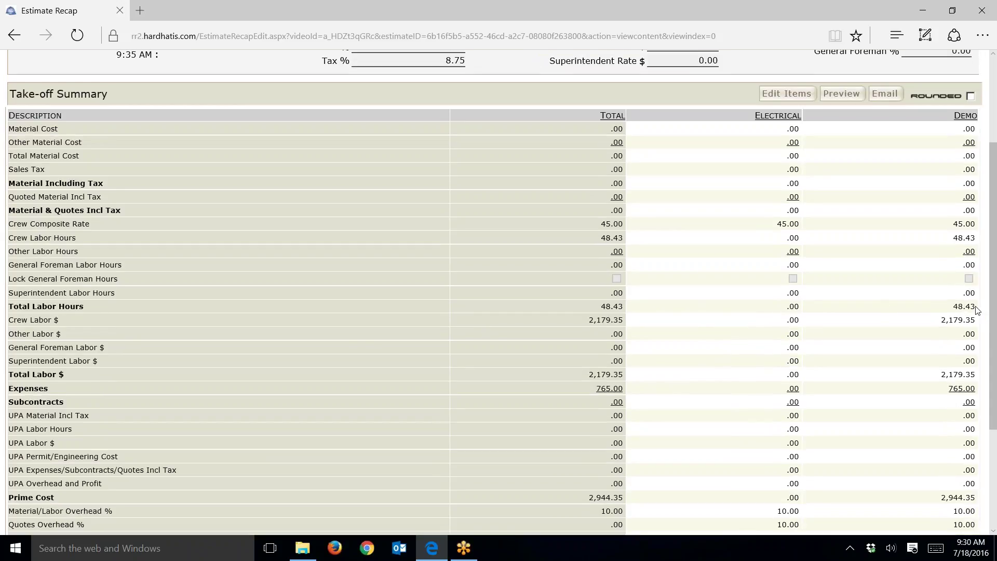
drag(975, 306, 953, 308)
drag(994, 311, 994, 205)
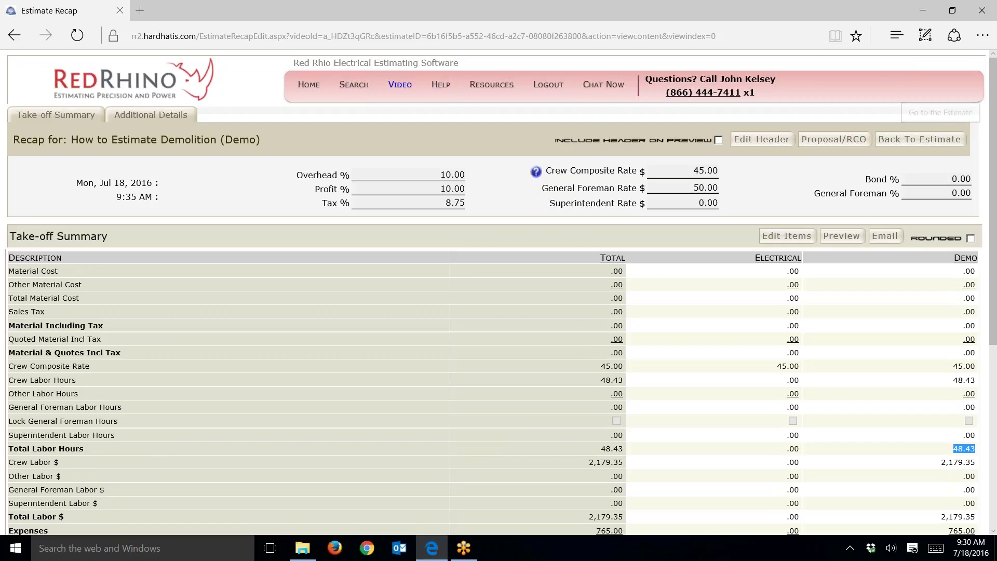
click(470, 14)
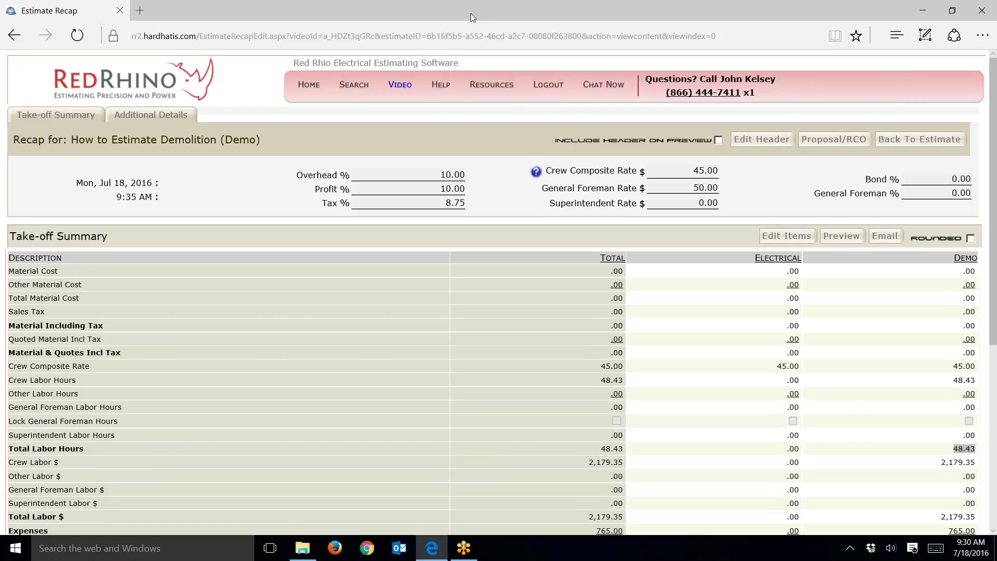